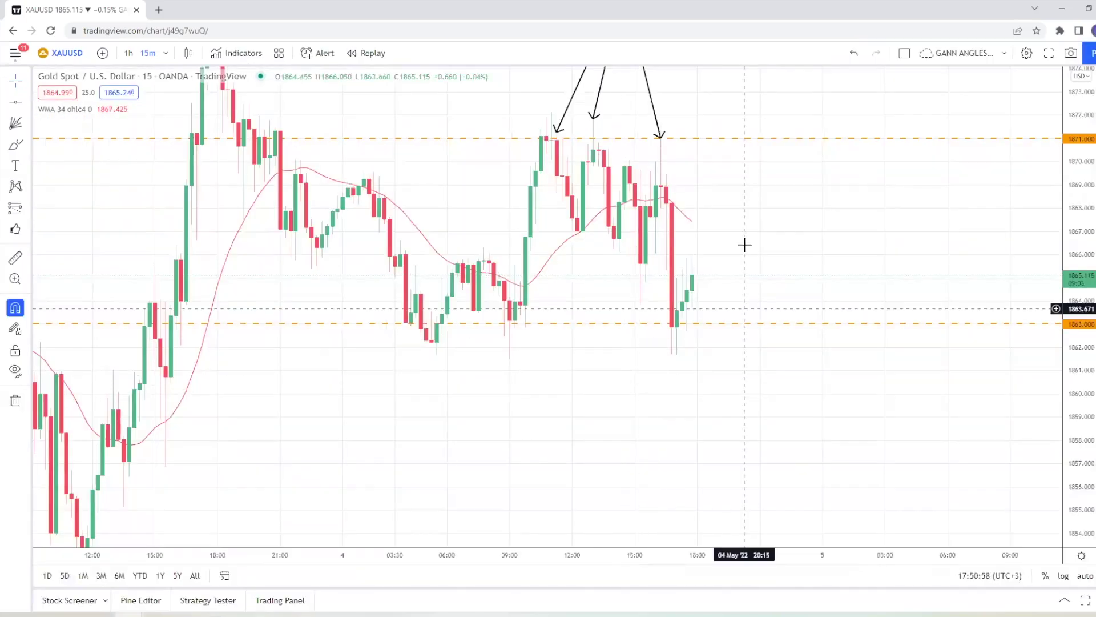
- Draw three arrows from a common point at about 1857.5 up to the three lows touching the 1863 line
left_click_drag(748, 240, 812, 288)
scroll(813, 288, "up", 1)
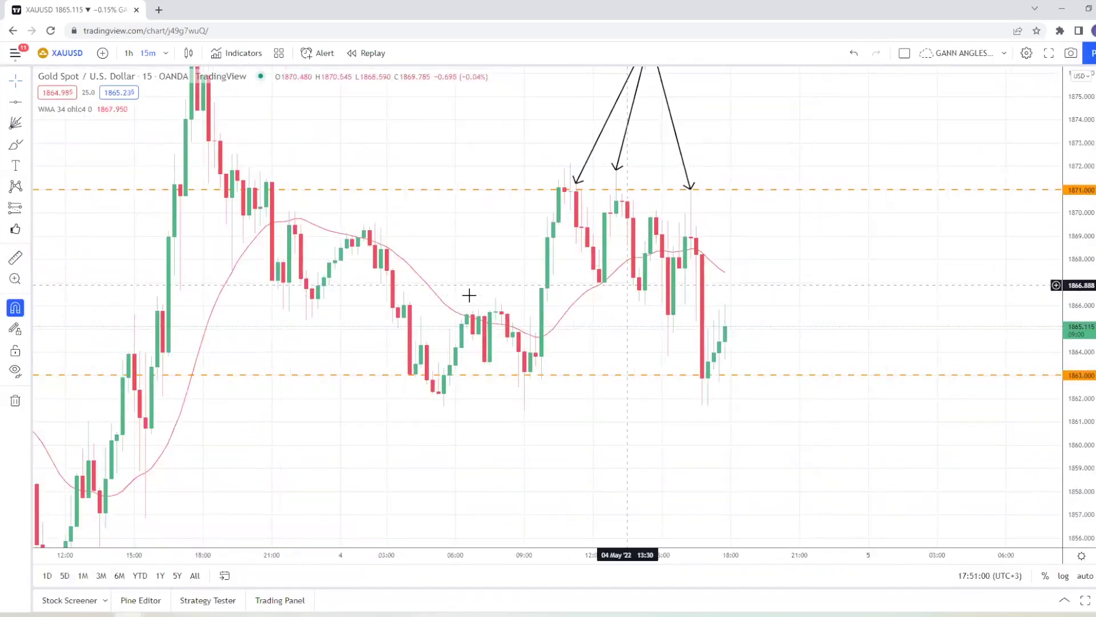
left_click_drag(764, 262, 746, 306)
left_click_drag(749, 176, 735, 159)
scroll(743, 457, "down", 3)
left_click(29, 103)
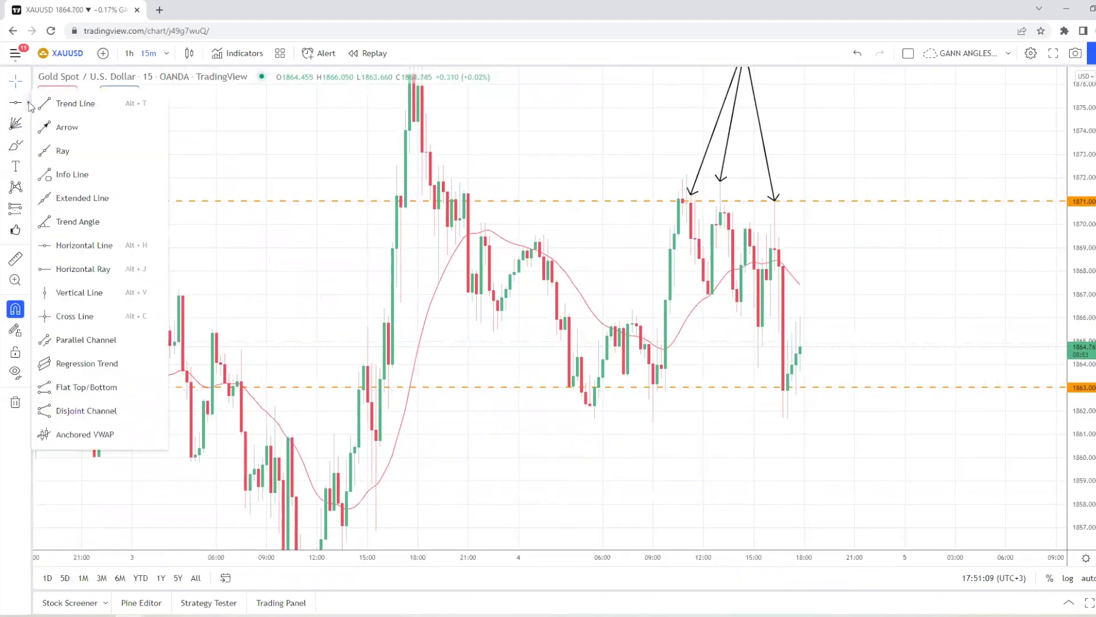
left_click(64, 136)
left_click(596, 421)
left_click(673, 473)
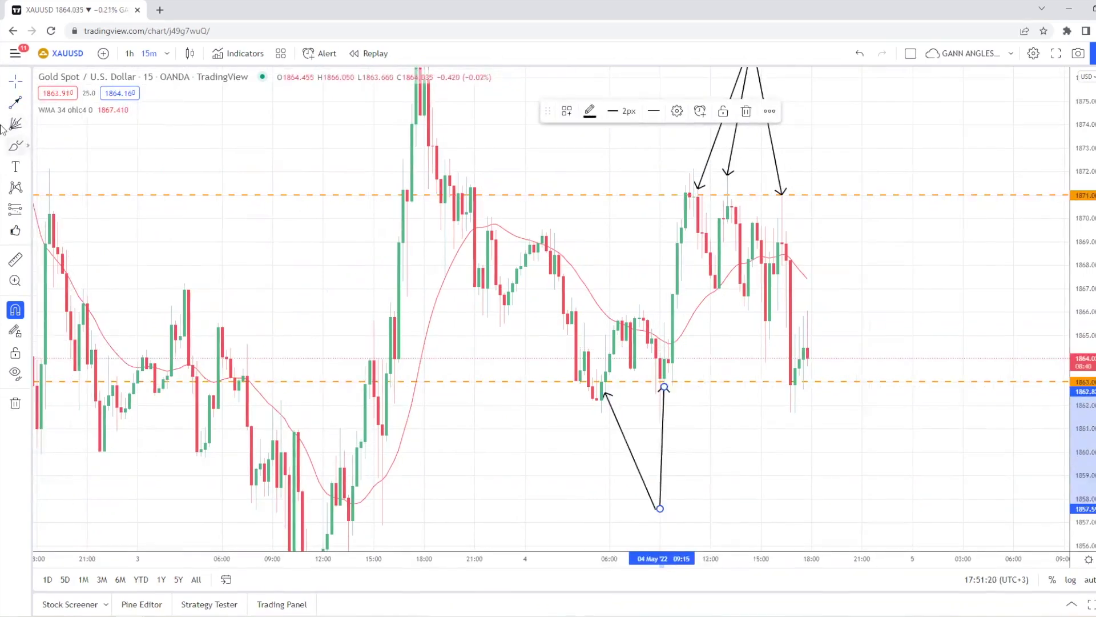
left_click(16, 104)
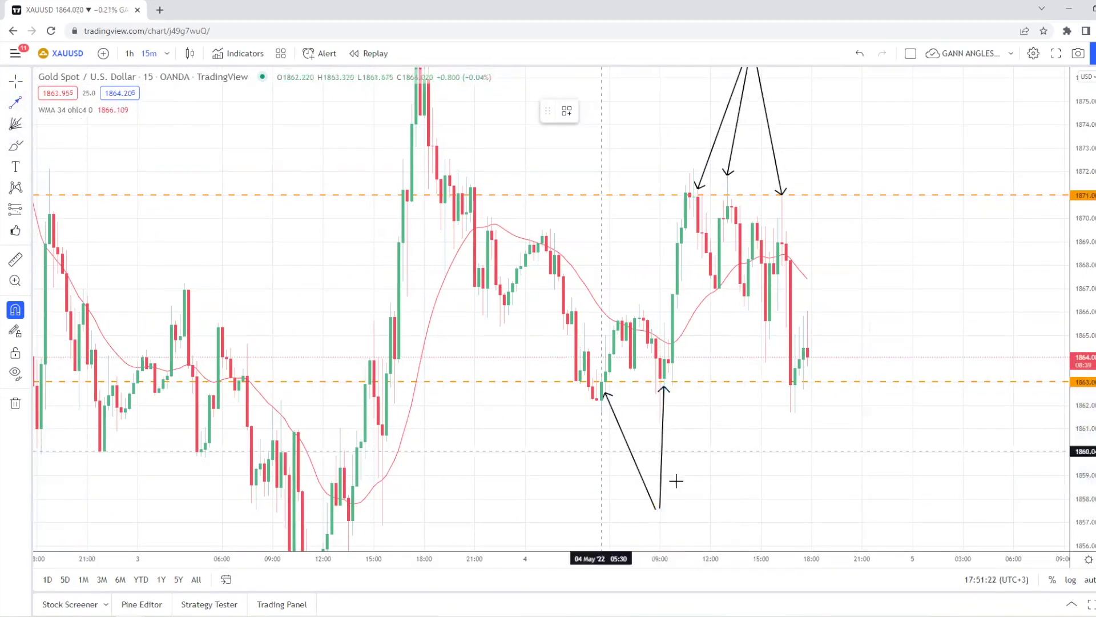
left_click(656, 507)
left_click(794, 406)
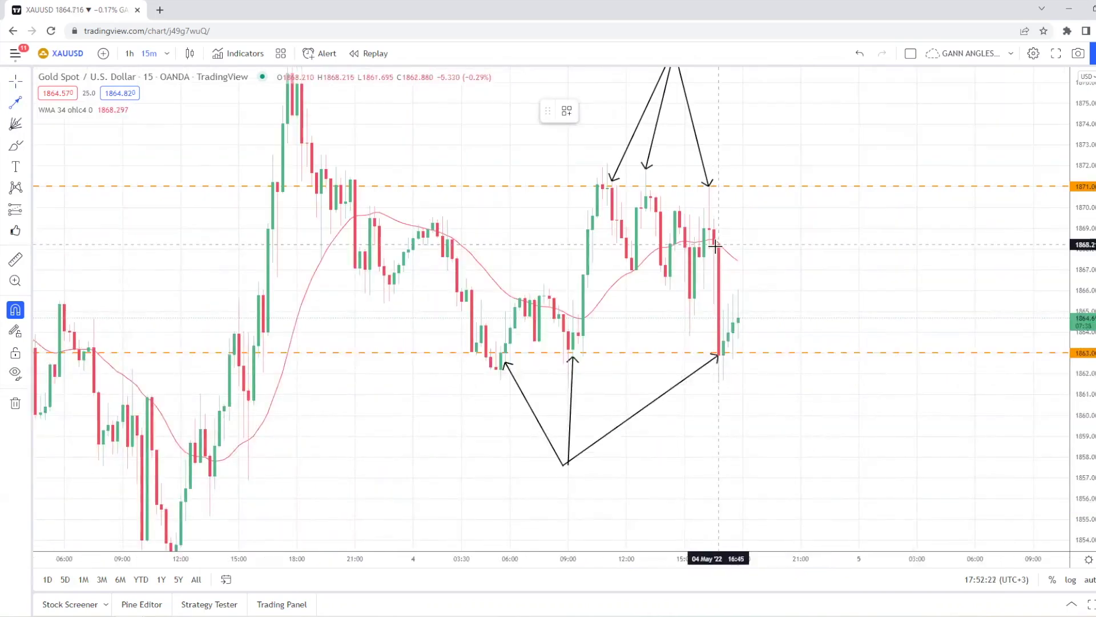
- Sketch a projected path with arrows: down through the 1863 line to about 1860, up to about 1862.5, and down to about 1856.8
left_click(718, 246)
left_click_drag(718, 244, 718, 276)
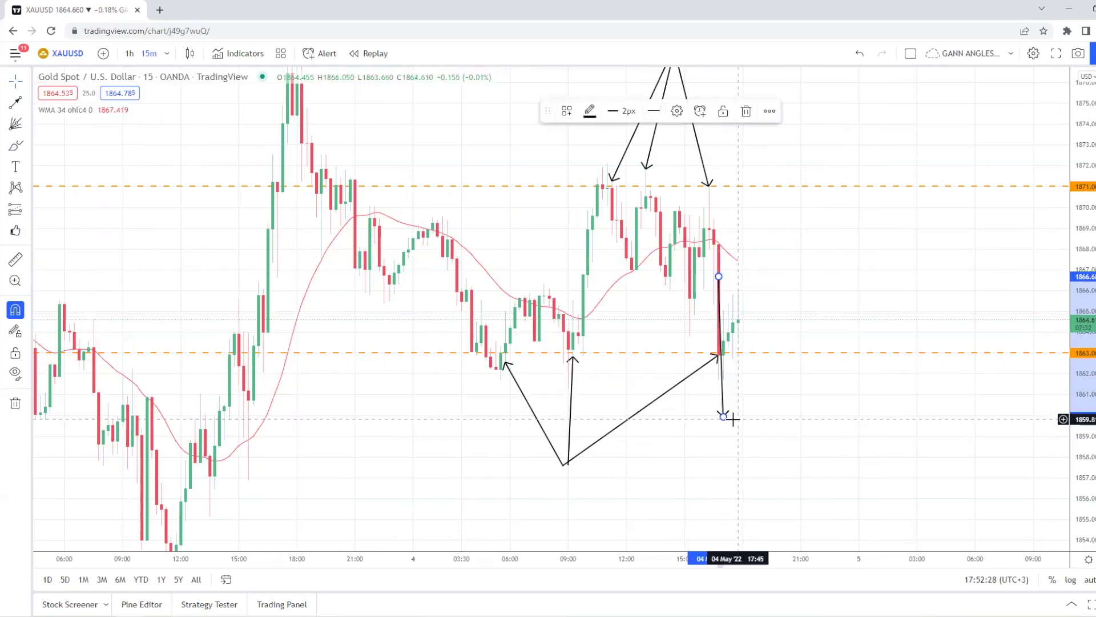
left_click(725, 411)
left_click(742, 363)
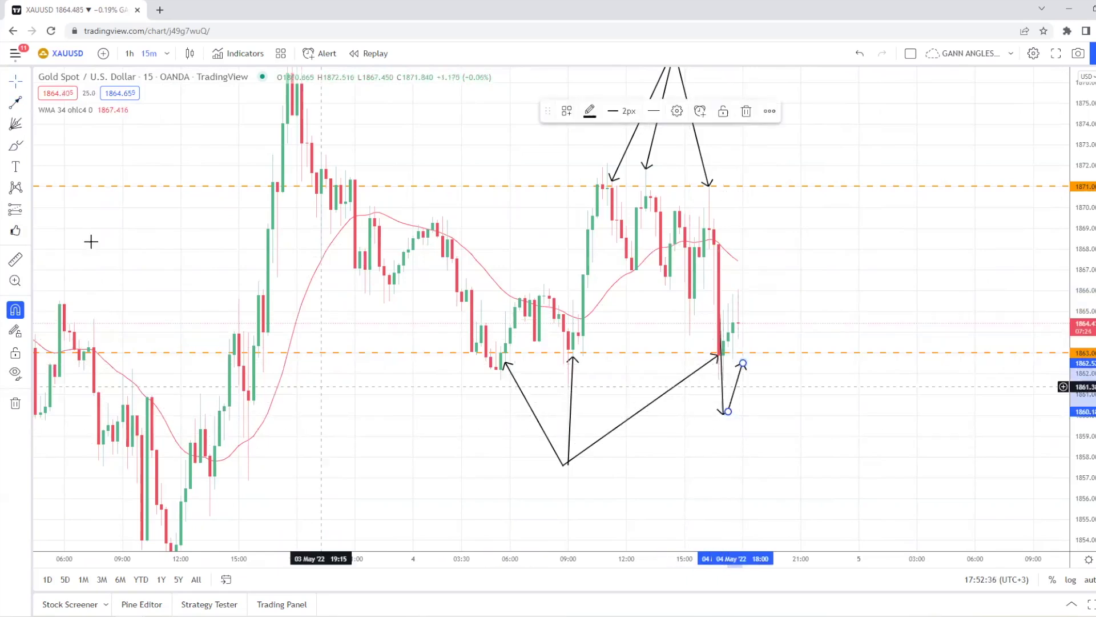
left_click(15, 103)
left_click(743, 361)
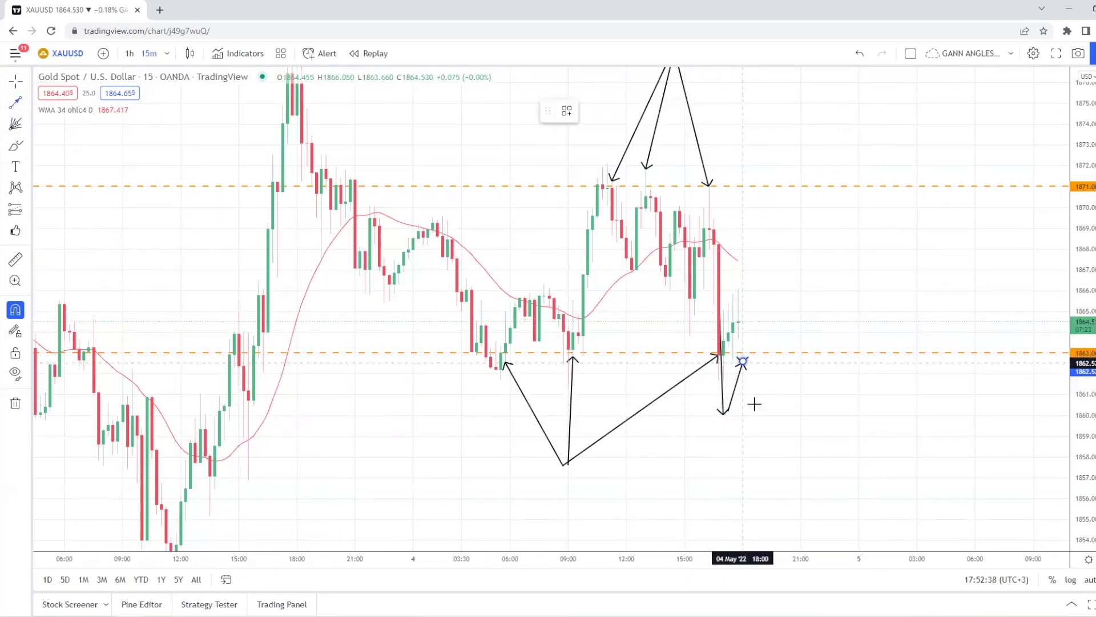
left_click(772, 479)
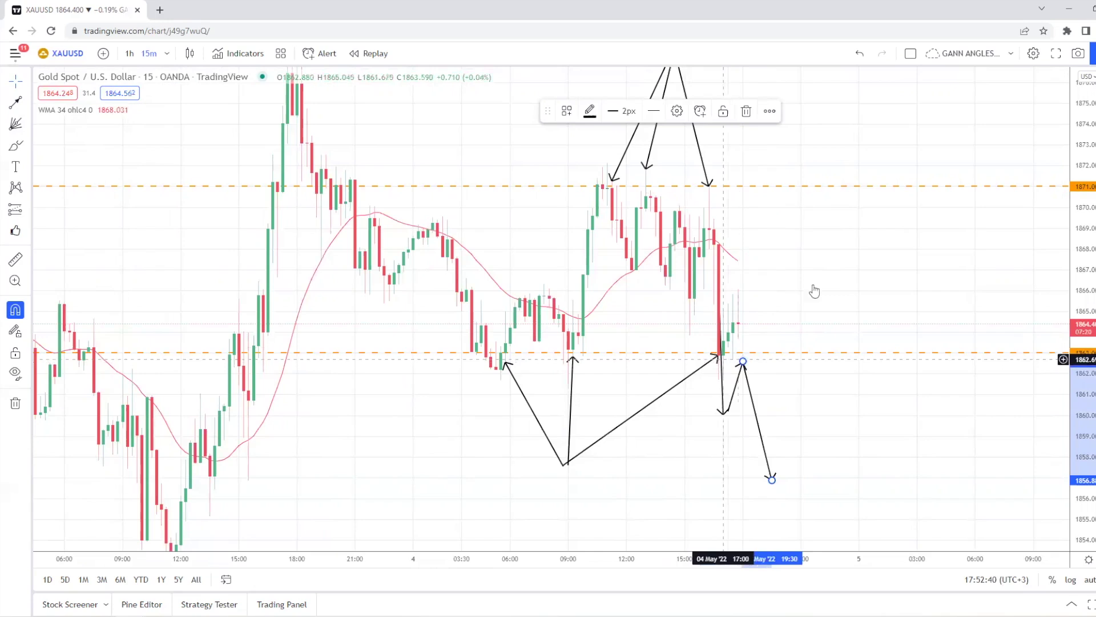
- Delete the arrows marking the highs and lows and the projected path from the chart
left_click_drag(1082, 278, 1082, 148)
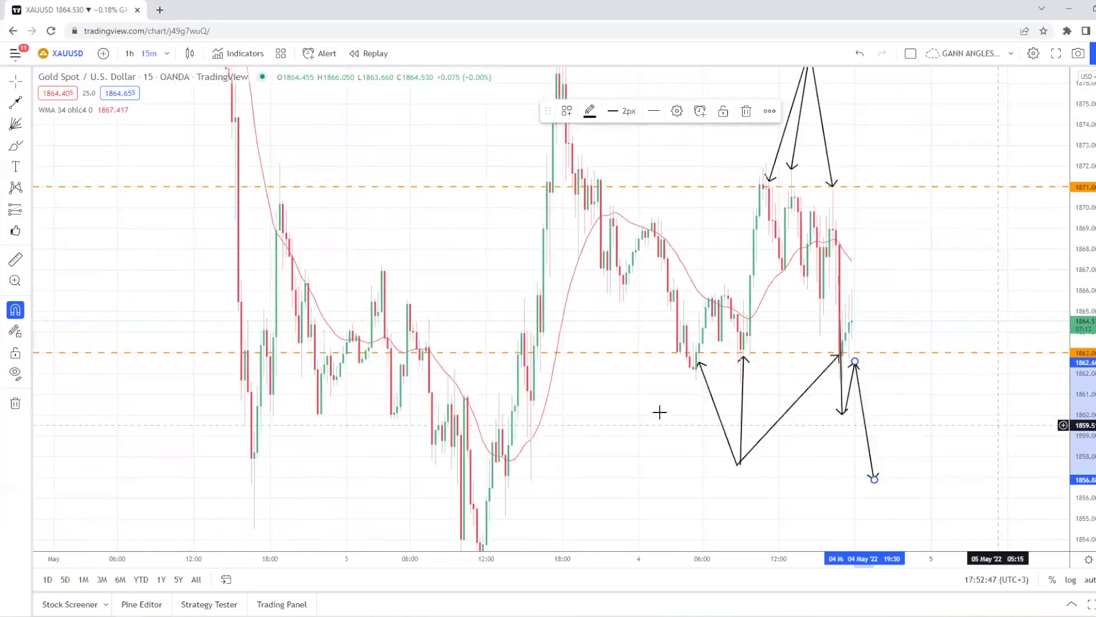
scroll(991, 430, "up", 2)
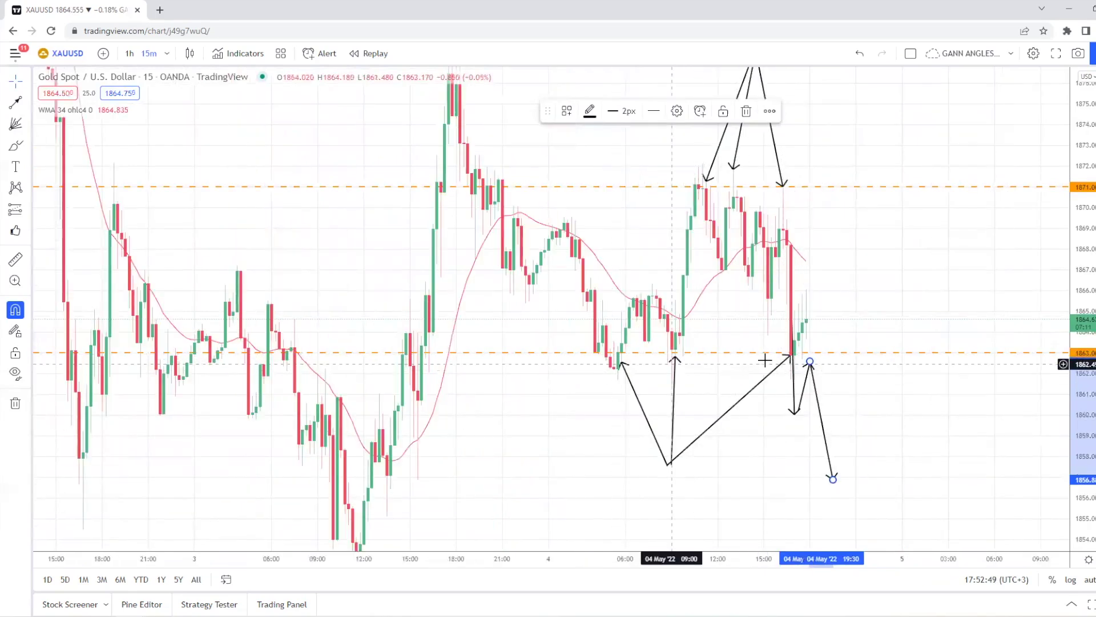
scroll(1088, 394, "up", 2)
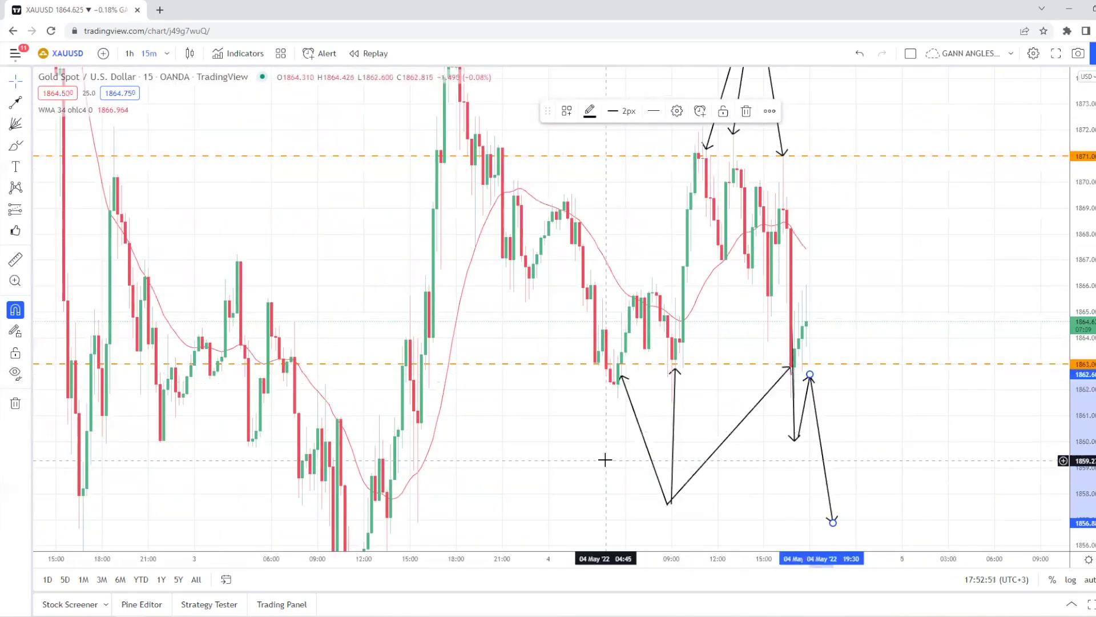
scroll(1047, 237, "down", 5)
double_click(1085, 272)
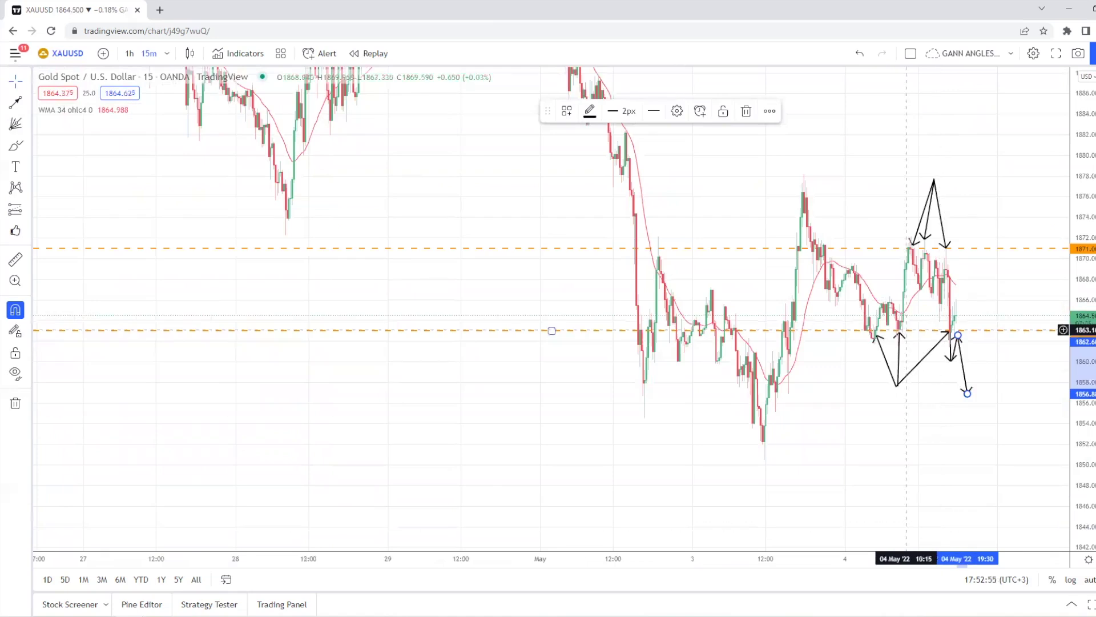
scroll(854, 403, "up", 1)
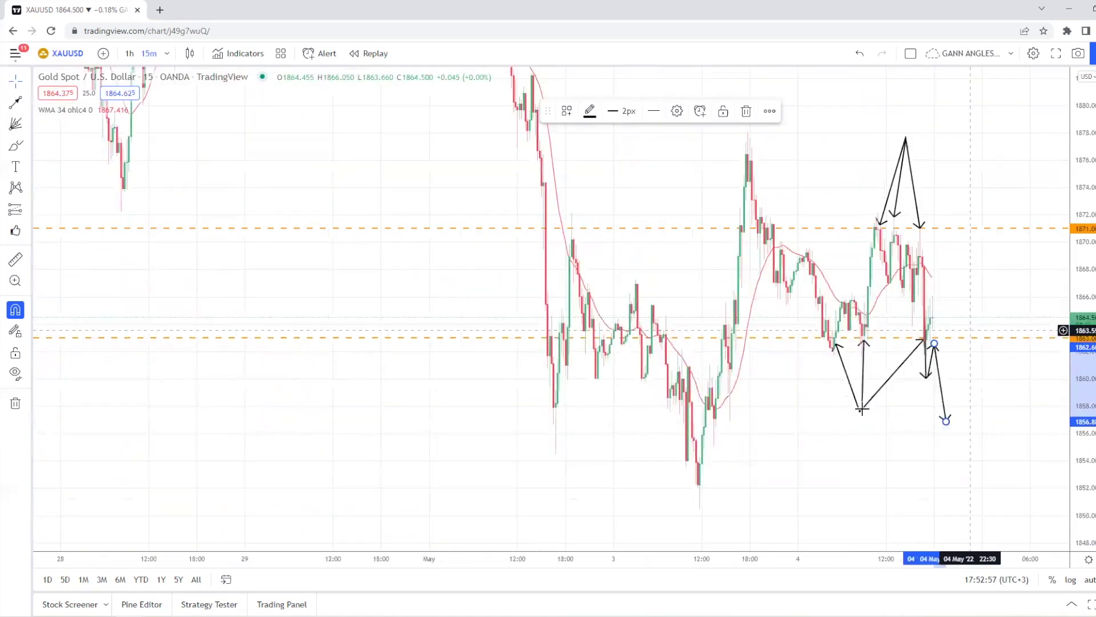
scroll(909, 361, "up", 1)
left_click(903, 361)
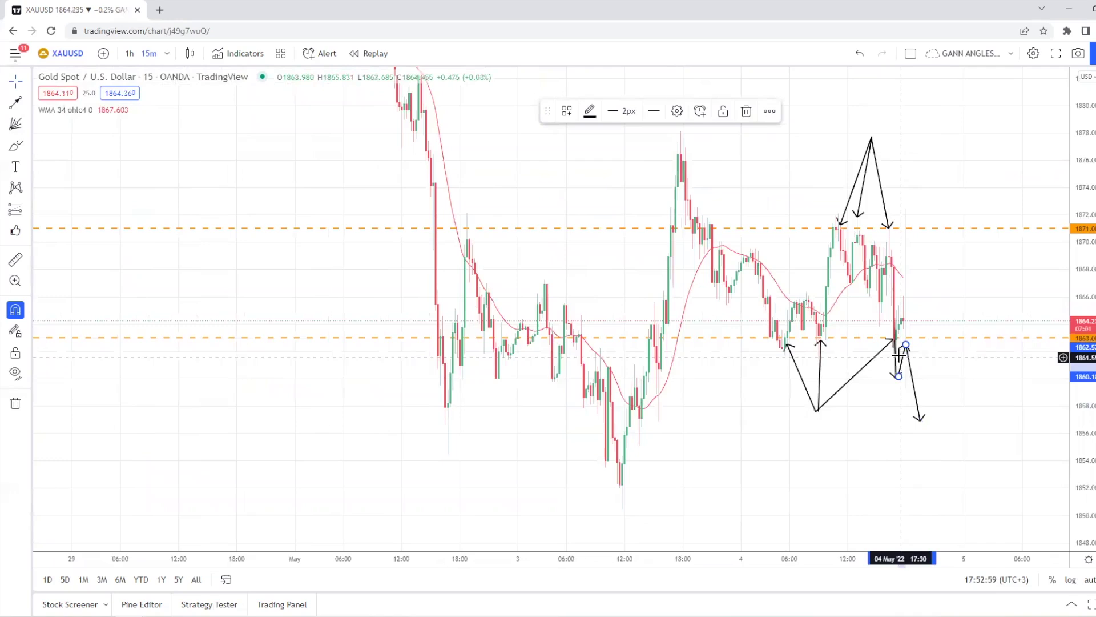
left_click(910, 368)
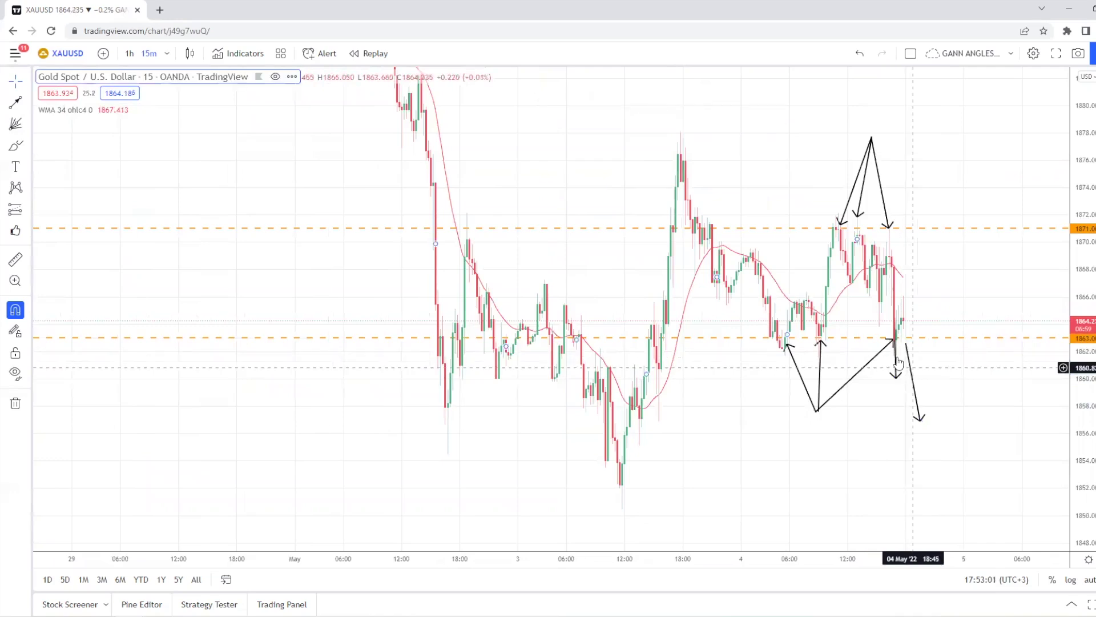
key("Delete")
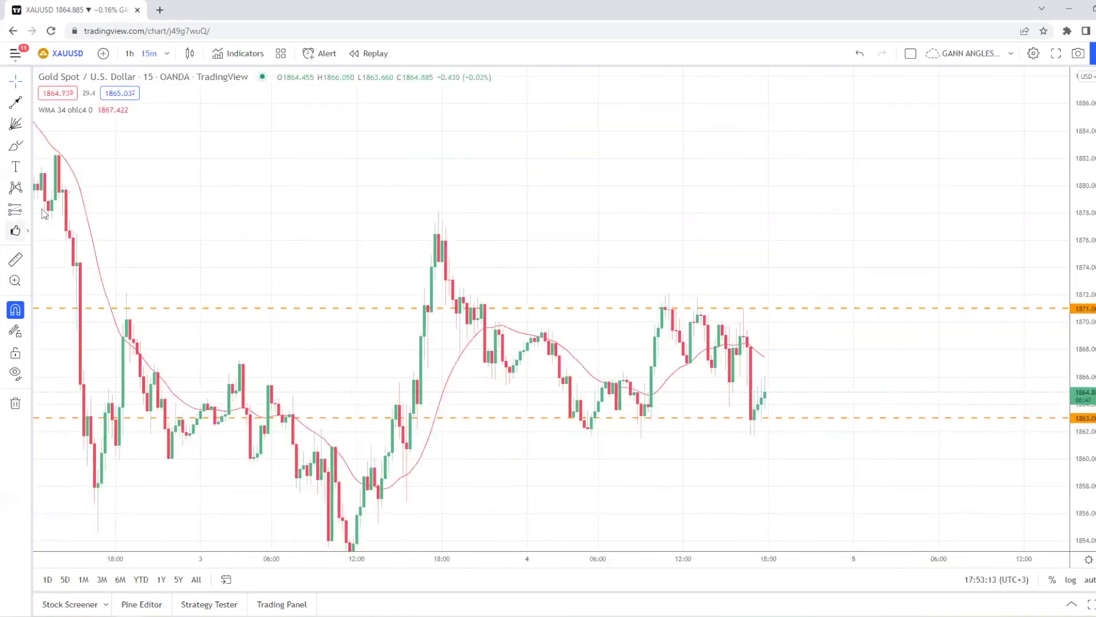
- Place a long position at the latest candle with entry at about 1864.9, stop at about 1861.6 and target at about 1871.8
left_click(27, 210)
left_click(766, 391)
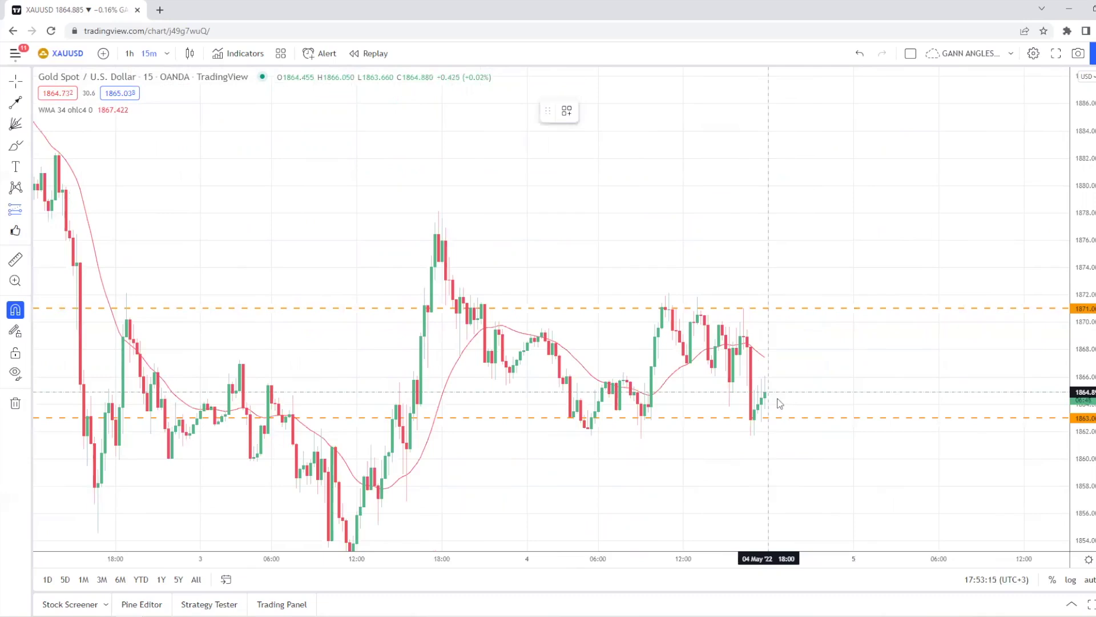
left_click(782, 394)
mouse_move(780, 393)
left_mouse_down()
mouse_move(774, 455)
mouse_move(772, 434)
left_mouse_up()
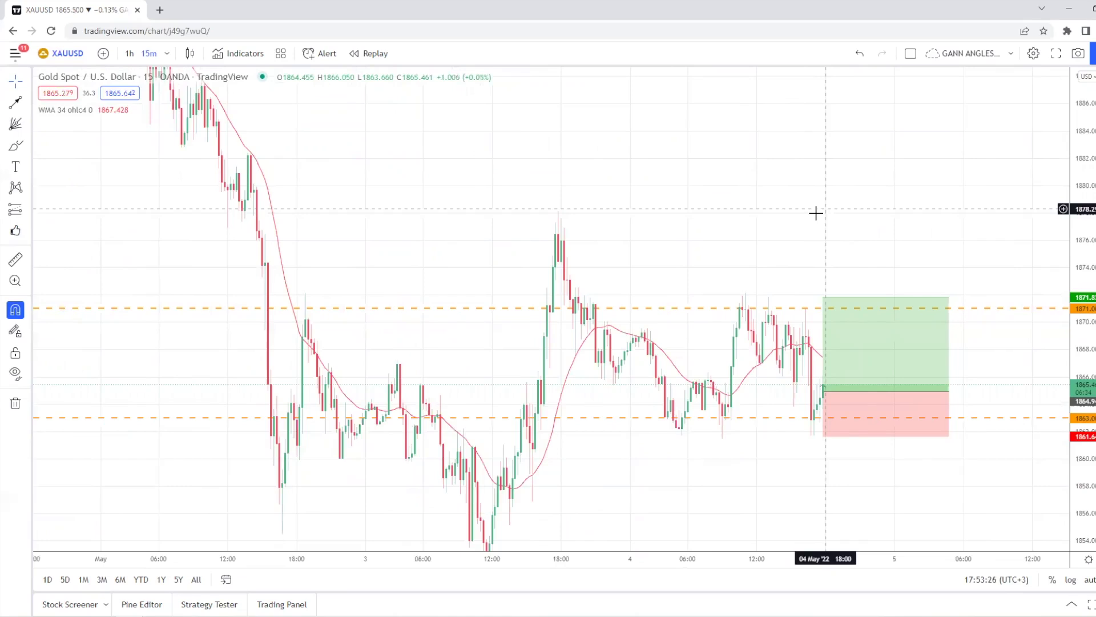
left_click_drag(826, 209, 821, 211)
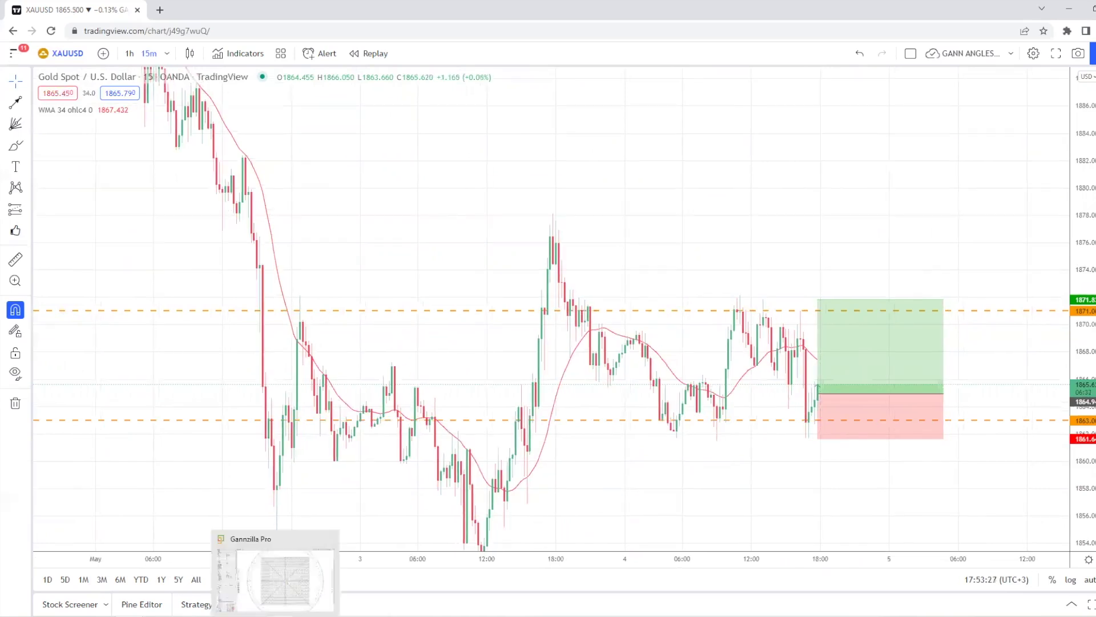
- Switch to Gannzilla Pro, find price 871 in the Square of 9 and mark the cell directly beneath it
left_click(276, 616)
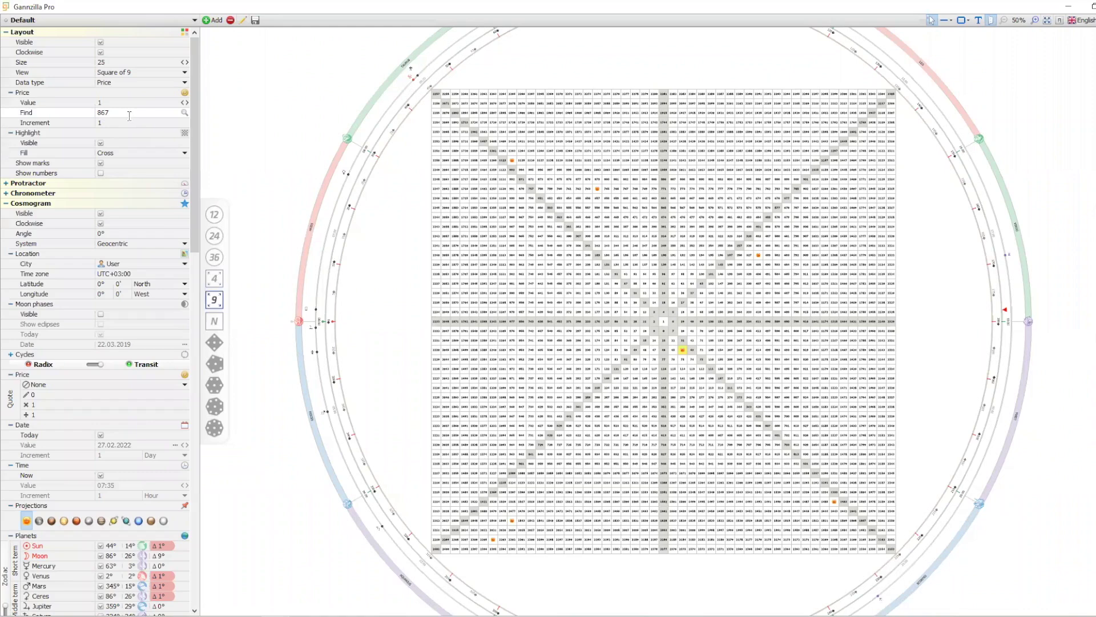
key("alt+Tab")
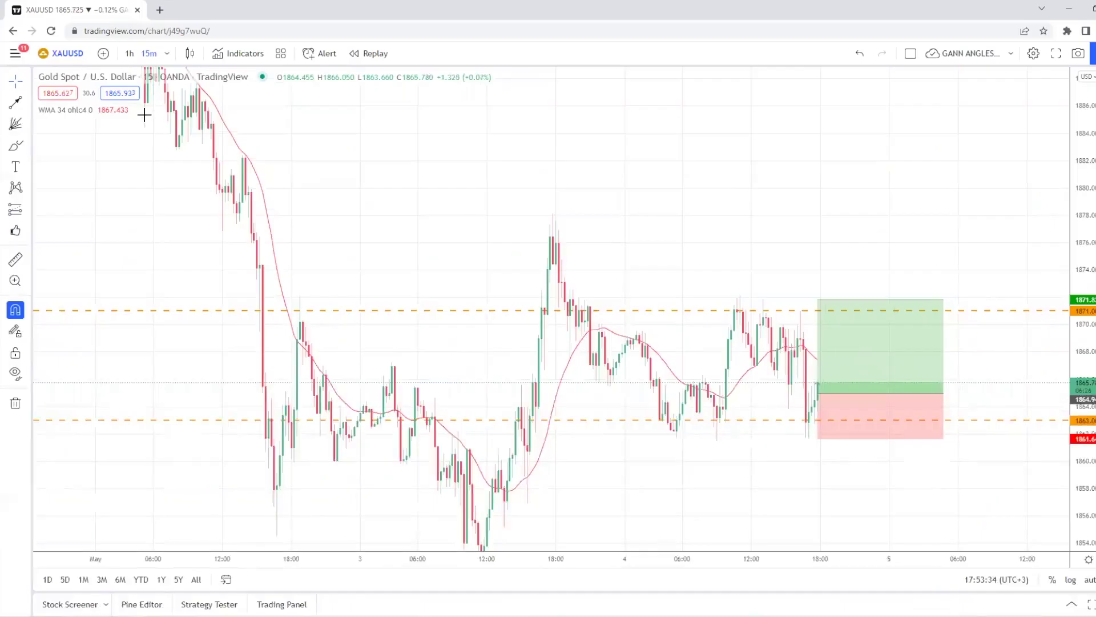
key("alt+Tab")
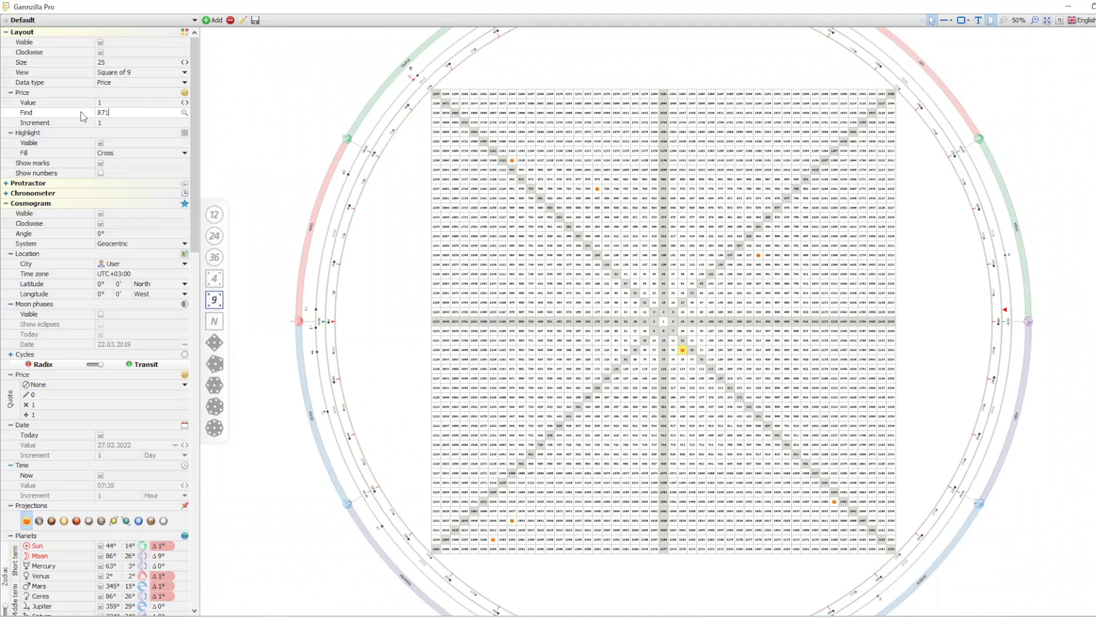
key("Return")
key("alt+Tab")
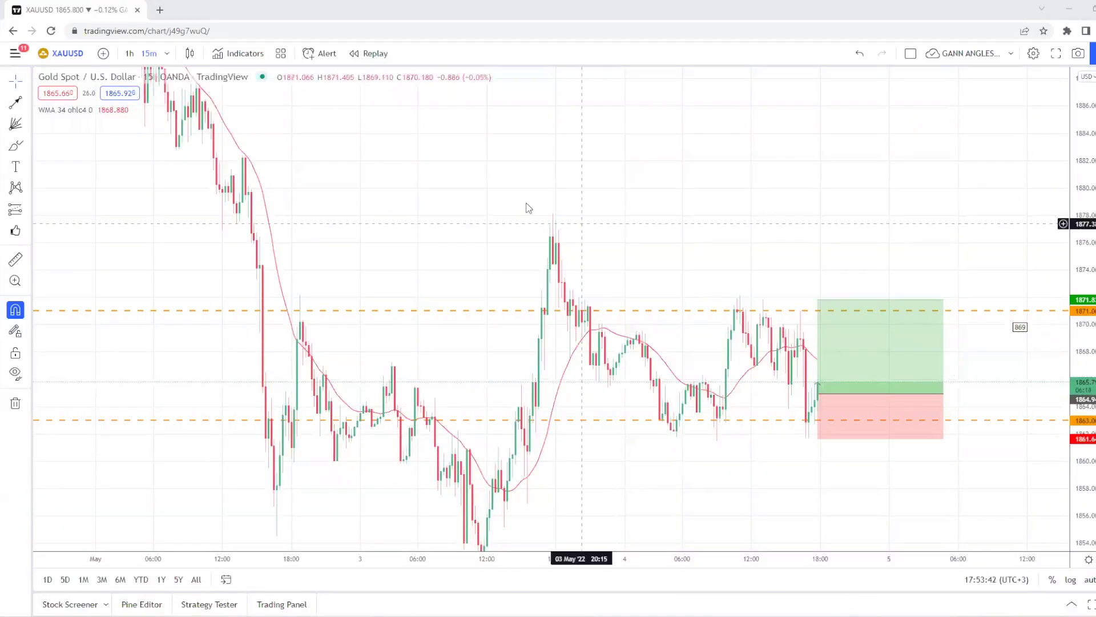
key("alt+Tab")
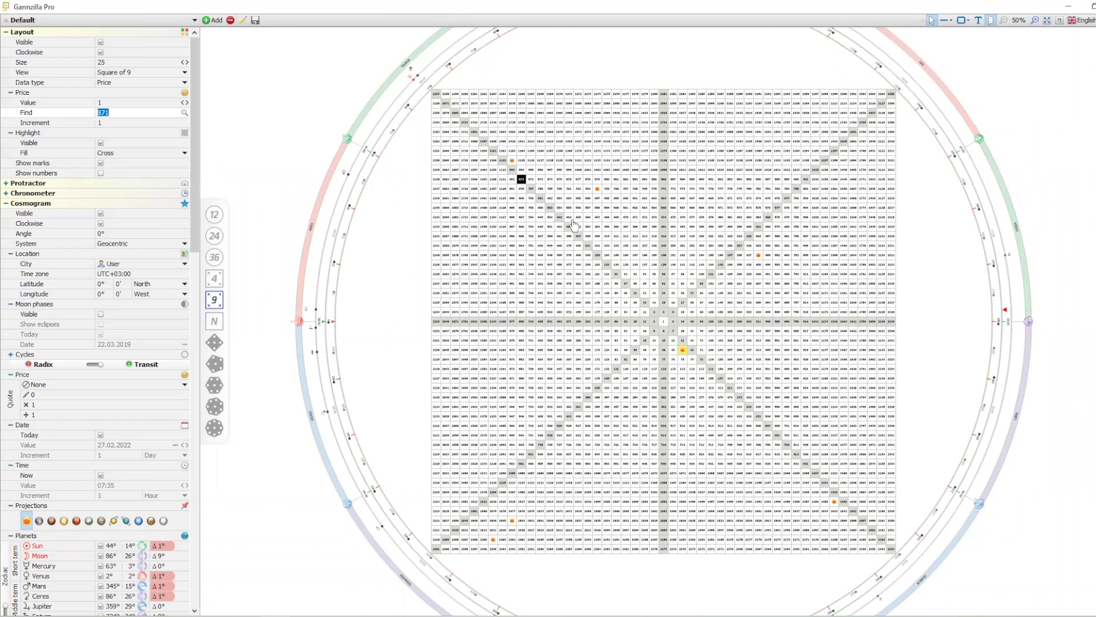
left_click(522, 192)
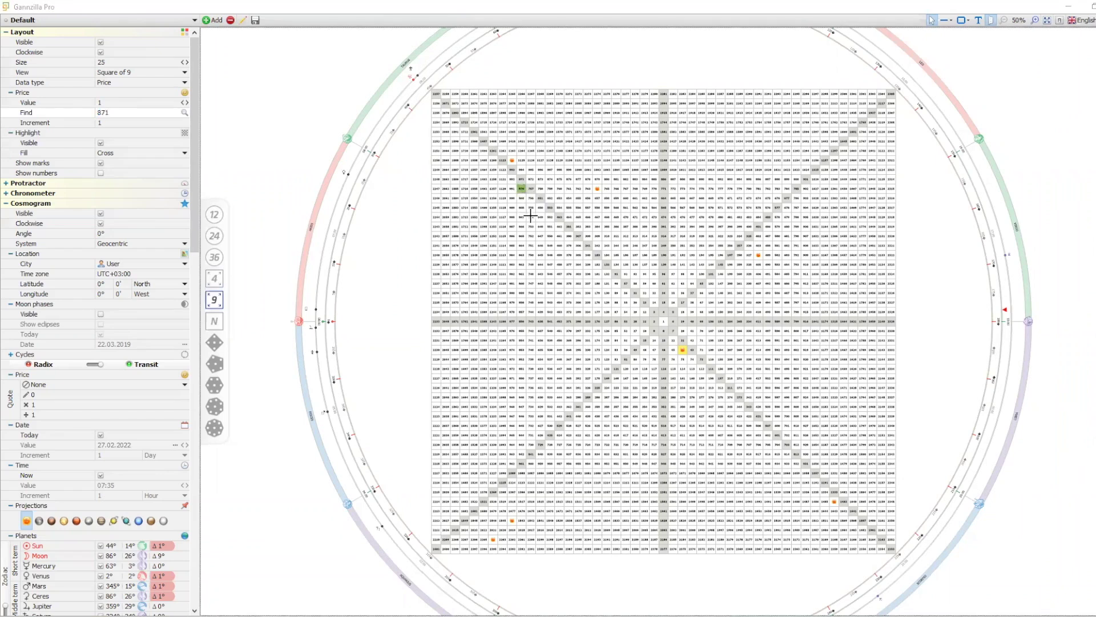
- Switch back to TradingView and set the price of the upper dashed horizontal line to 1870.000
key("alt+Tab")
left_click_drag(1001, 311, 1001, 315)
double_click(1001, 315)
left_click_drag(537, 320, 562, 335)
type(".000")
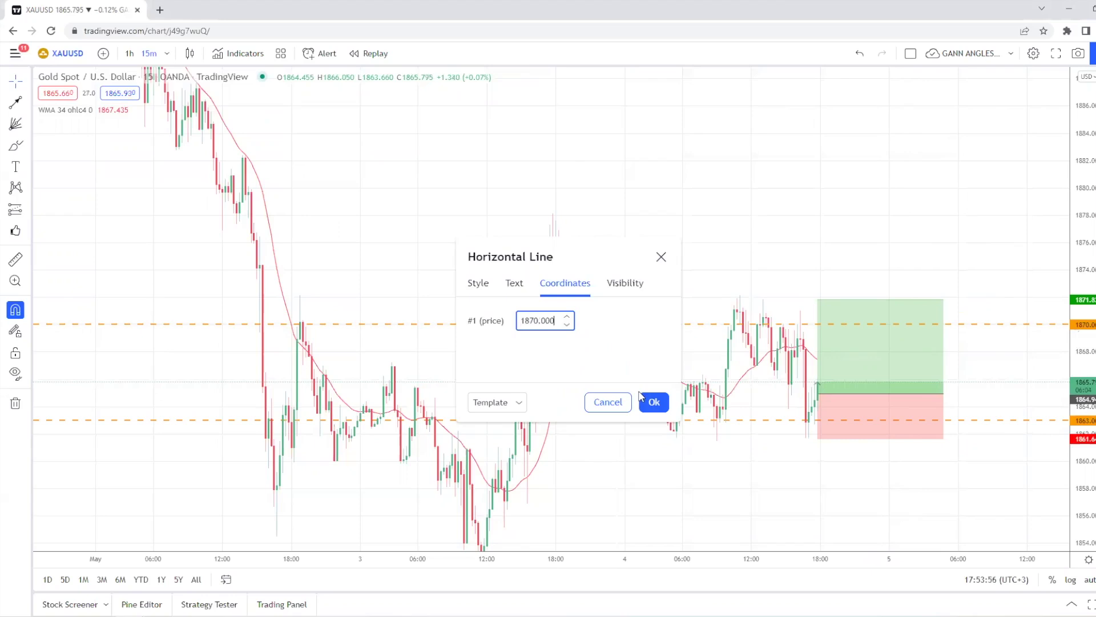
left_click(654, 402)
left_click(707, 467)
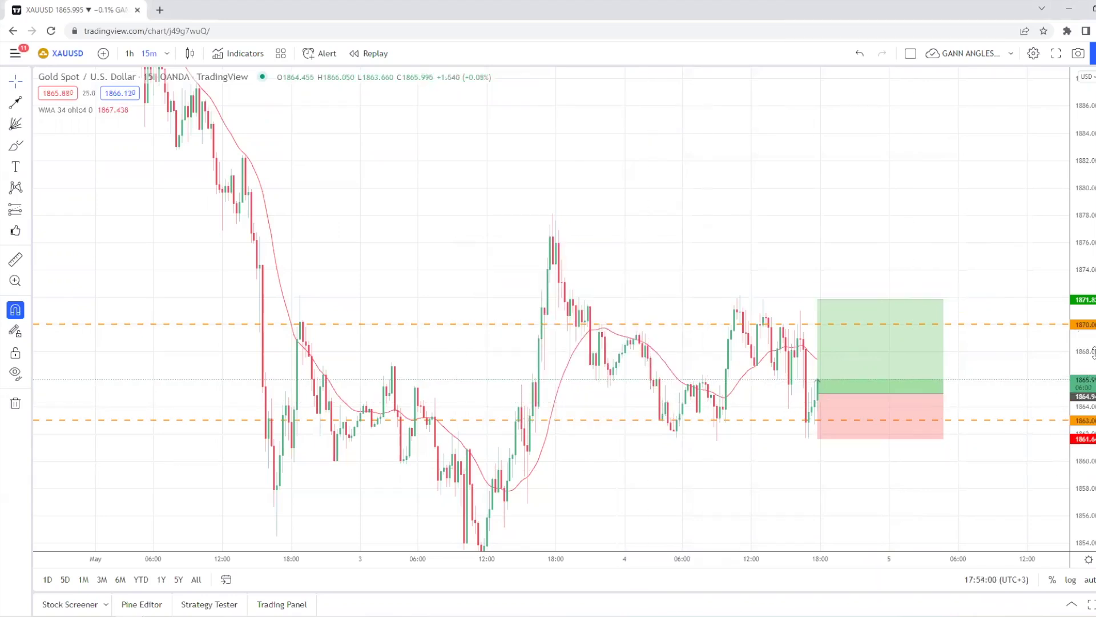
- Switch to Gannzilla Pro and examine the marked cell beneath 871 in the Square of 9
scroll(708, 468, "up", 3)
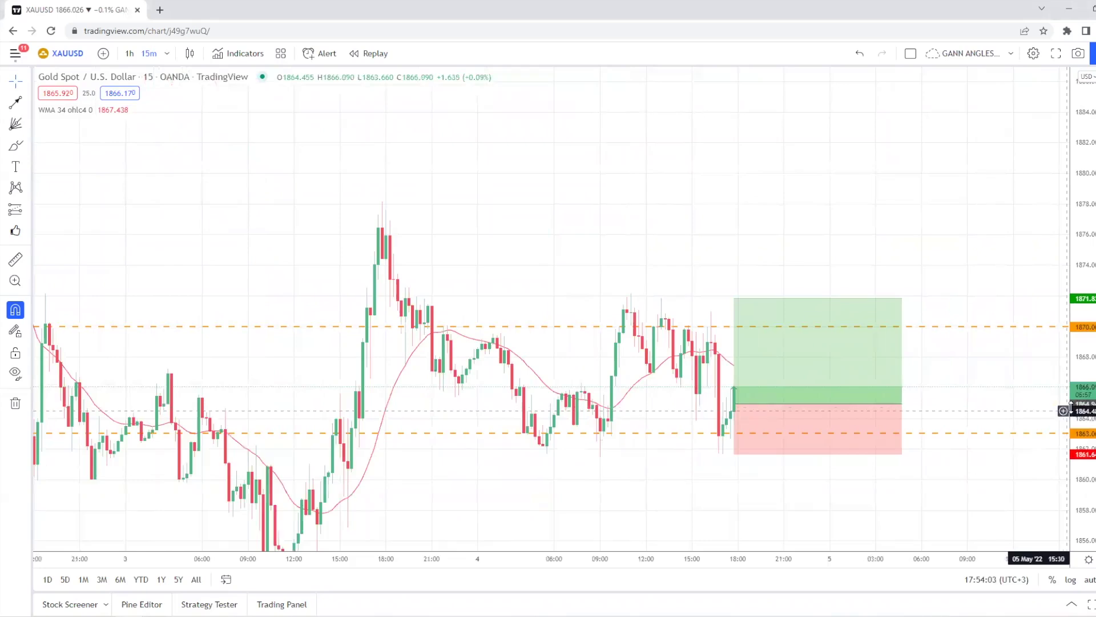
left_click_drag(1075, 406, 1074, 358)
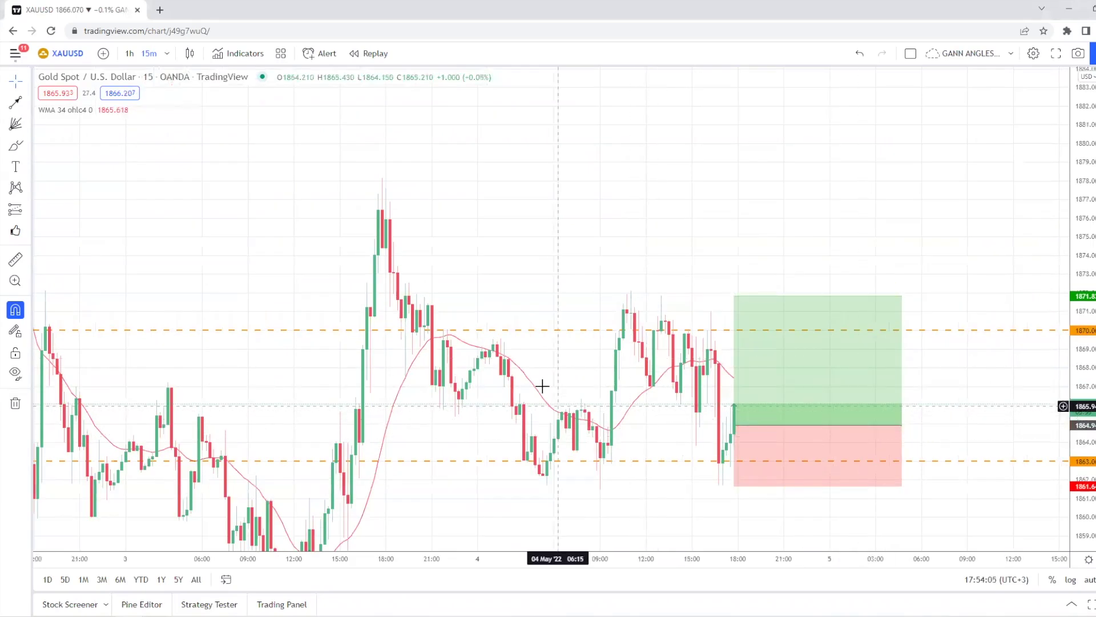
left_click_drag(592, 244, 590, 235)
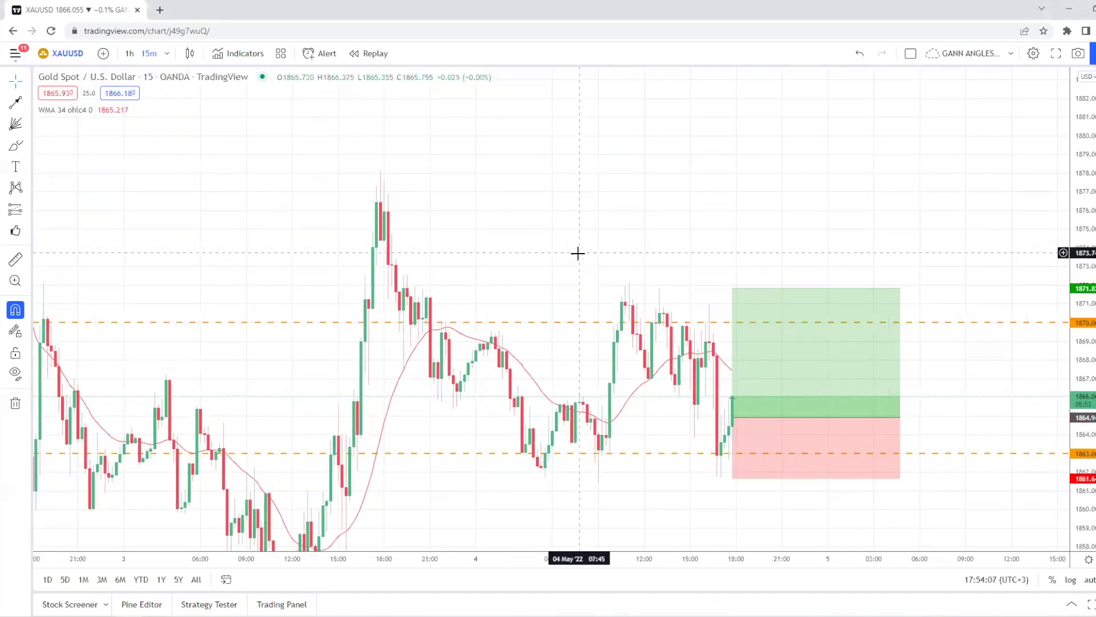
left_click_drag(850, 224, 854, 203)
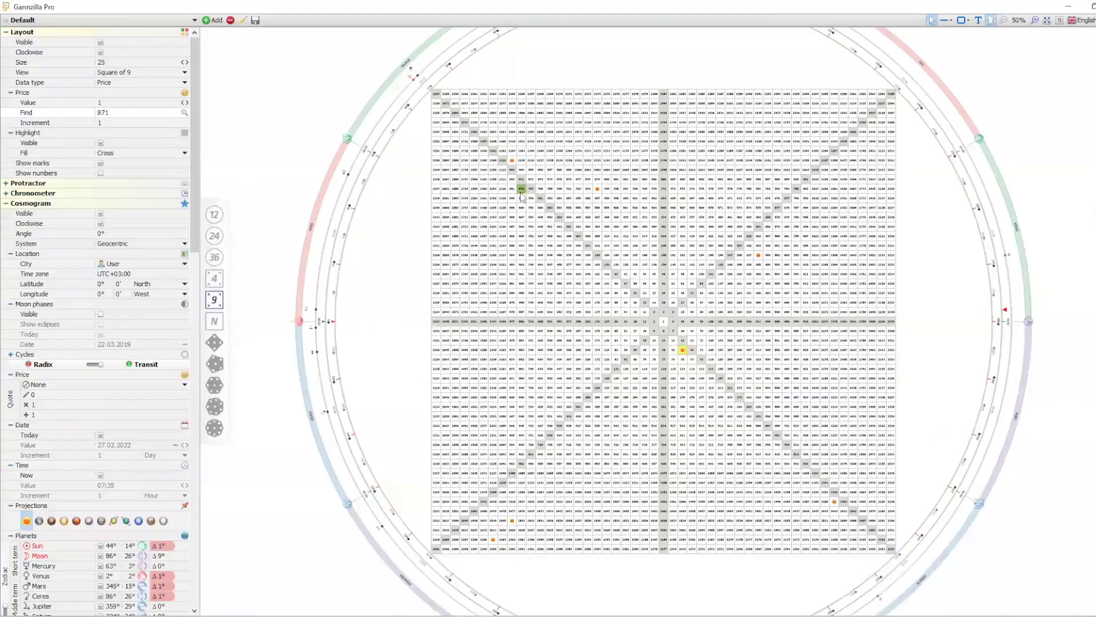
mouse_move(524, 188)
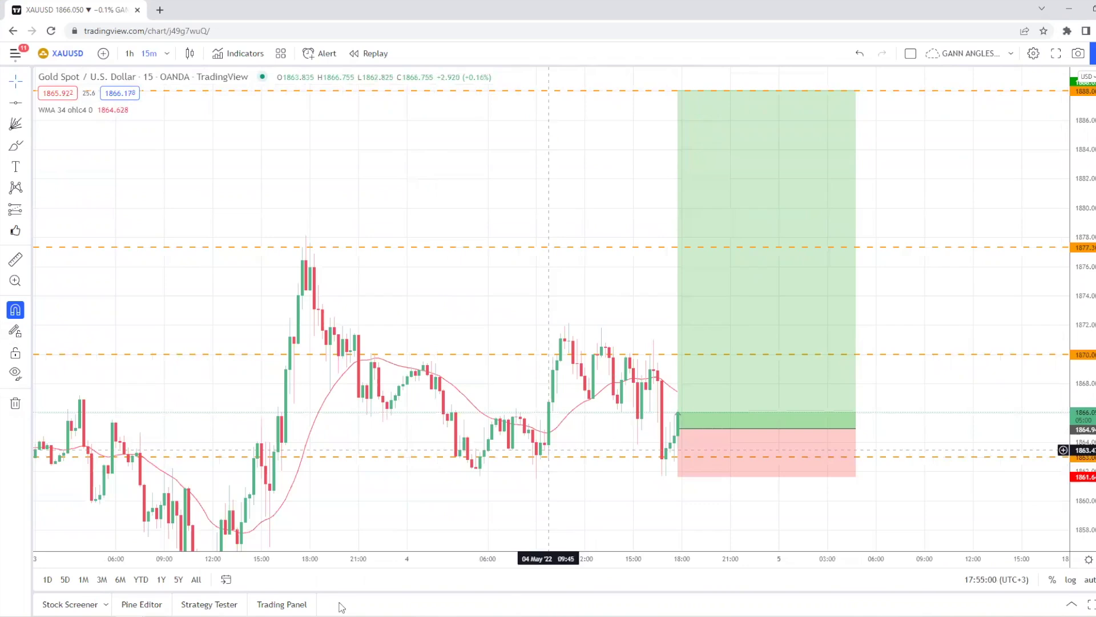
- Switch to the browser window showing The W.D. Gann Master Commodities Course PDF
mouse_move(240, 614)
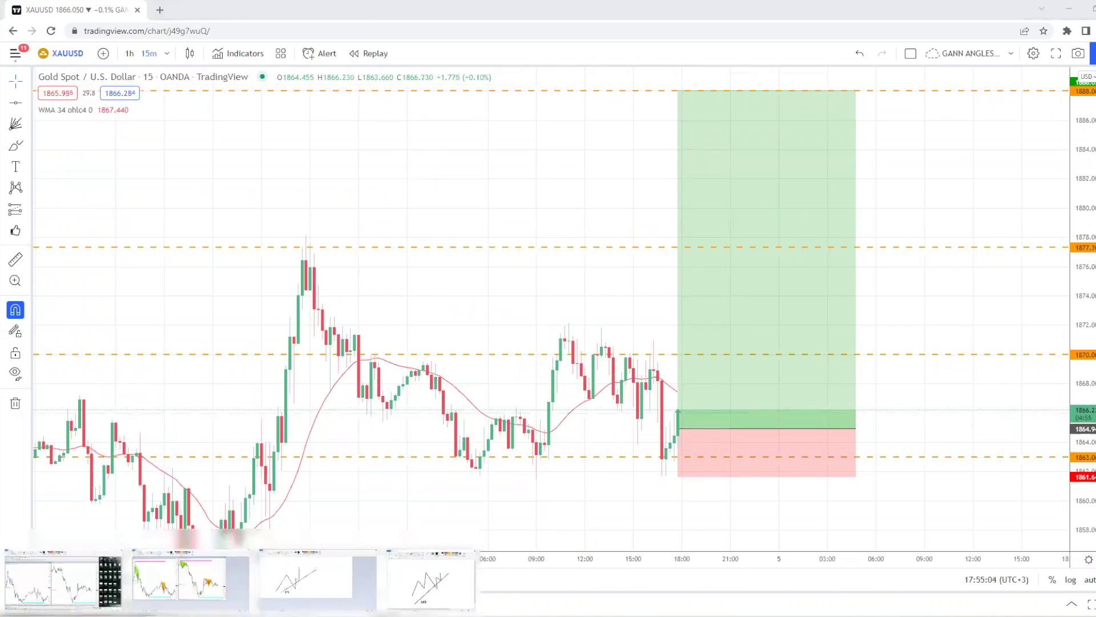
key("super")
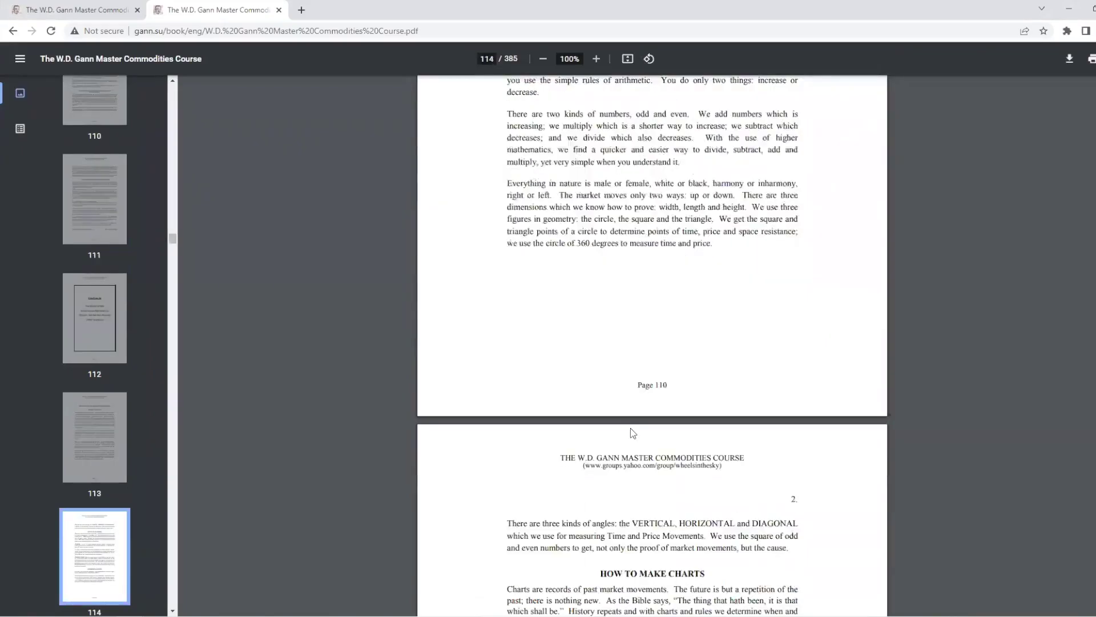
- Look through the How to Make Charts section of The W.D. Gann Master Commodities Course PDF
scroll(632, 433, "down", 5)
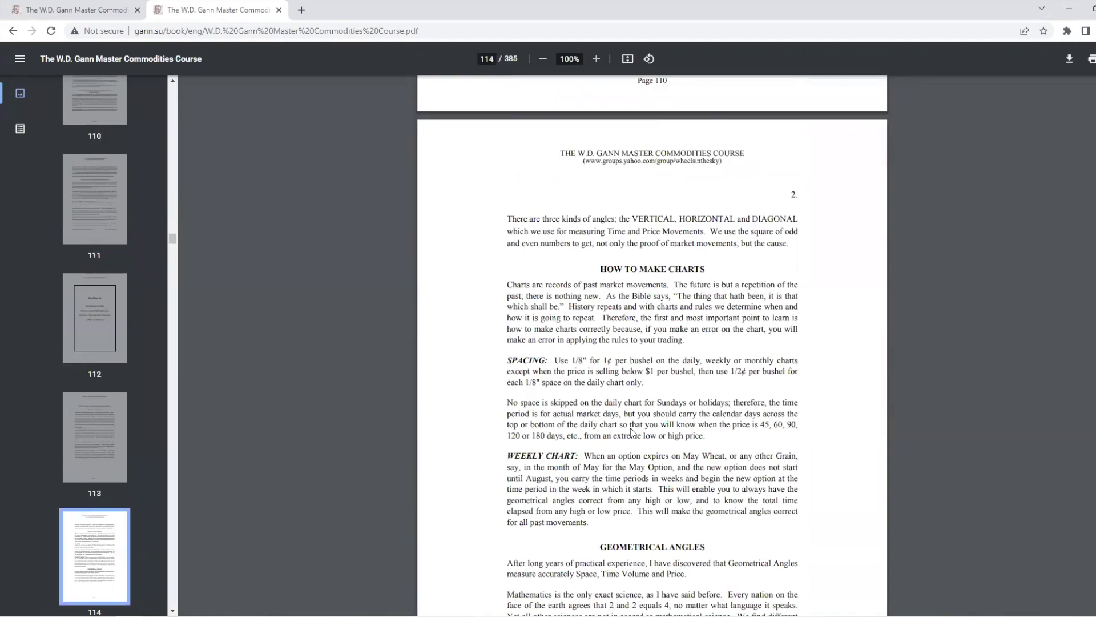
scroll(613, 267, "up", 6)
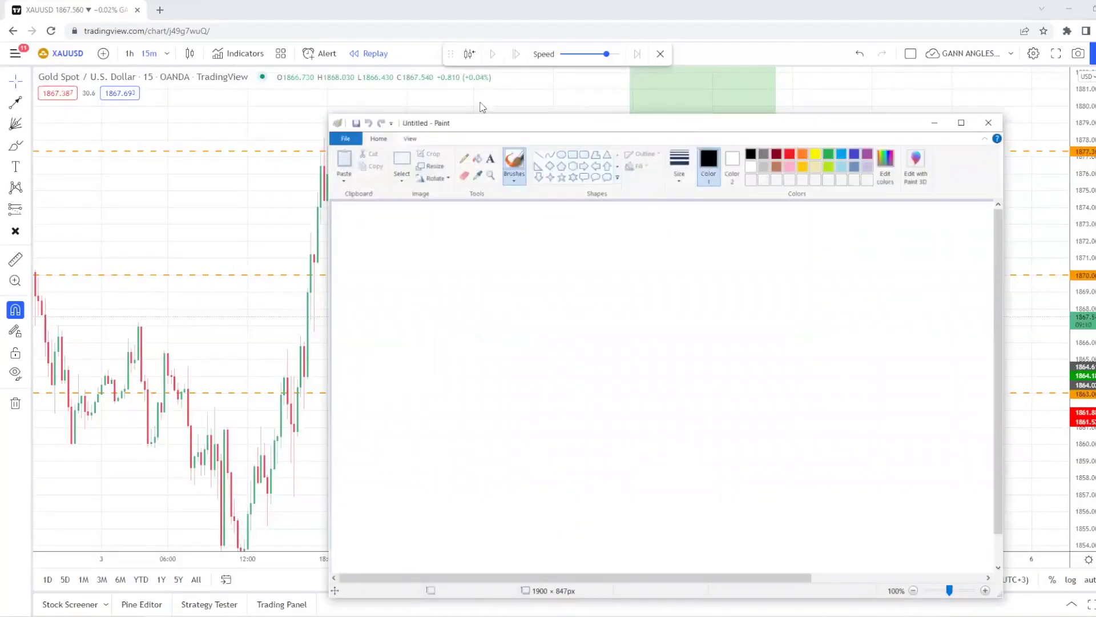
- Switch to the blank Paint drawing and maximise its window
left_click_drag(746, 125, 695, 126)
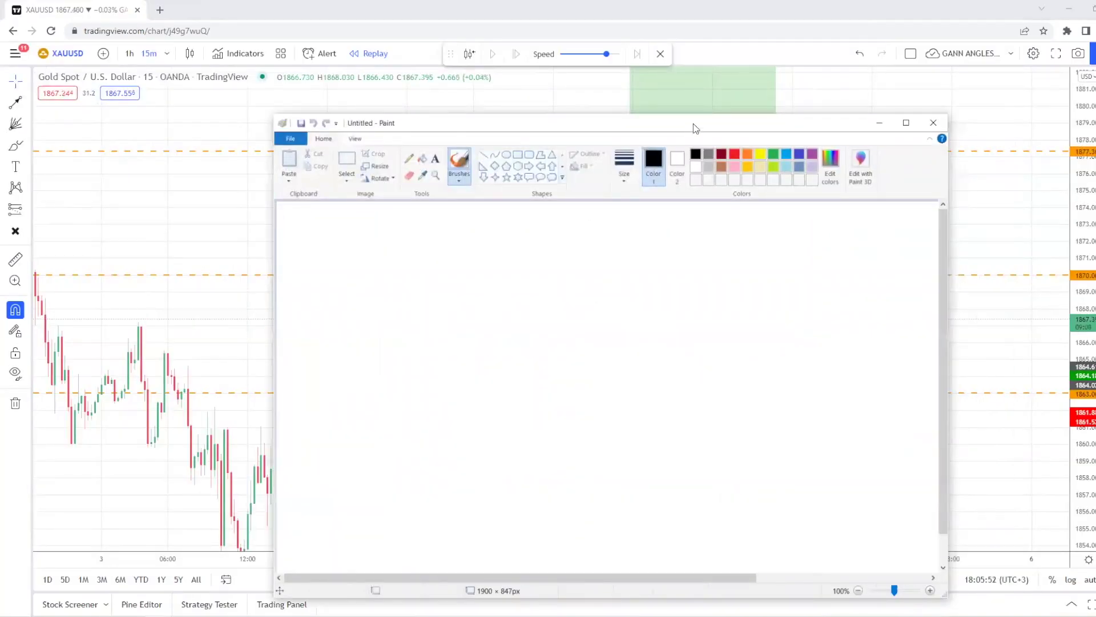
double_click(693, 124)
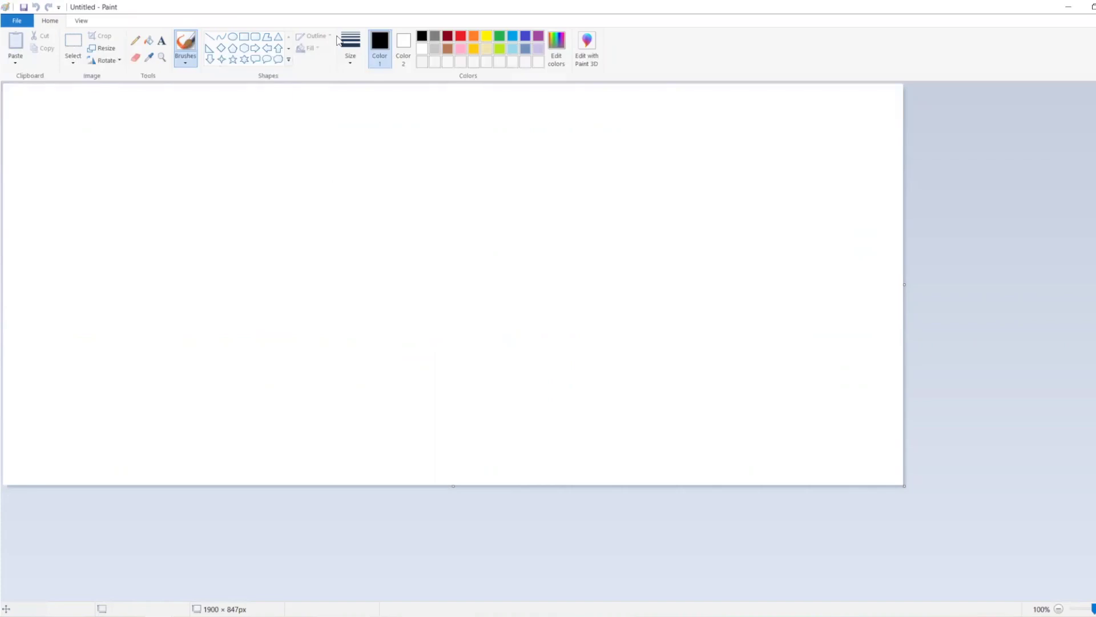
- Draw an orange horizontal line across the lower middle of the Paint canvas
left_click(474, 36)
left_click(209, 36)
mouse_move(182, 327)
left_mouse_down()
mouse_move(310, 343)
mouse_move(795, 321)
mouse_move(799, 331)
left_mouse_up()
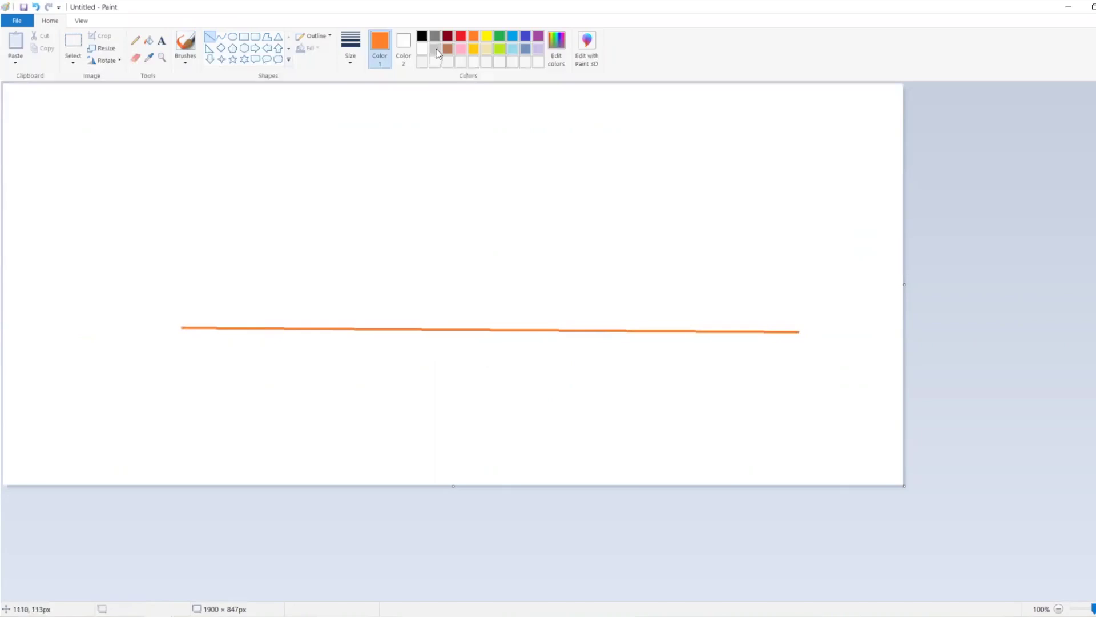
- Draw a black candle body crossing the orange line and a second body just above it whose wick extends below the line
left_click(422, 37)
left_click(243, 36)
left_click_drag(277, 230, 346, 376)
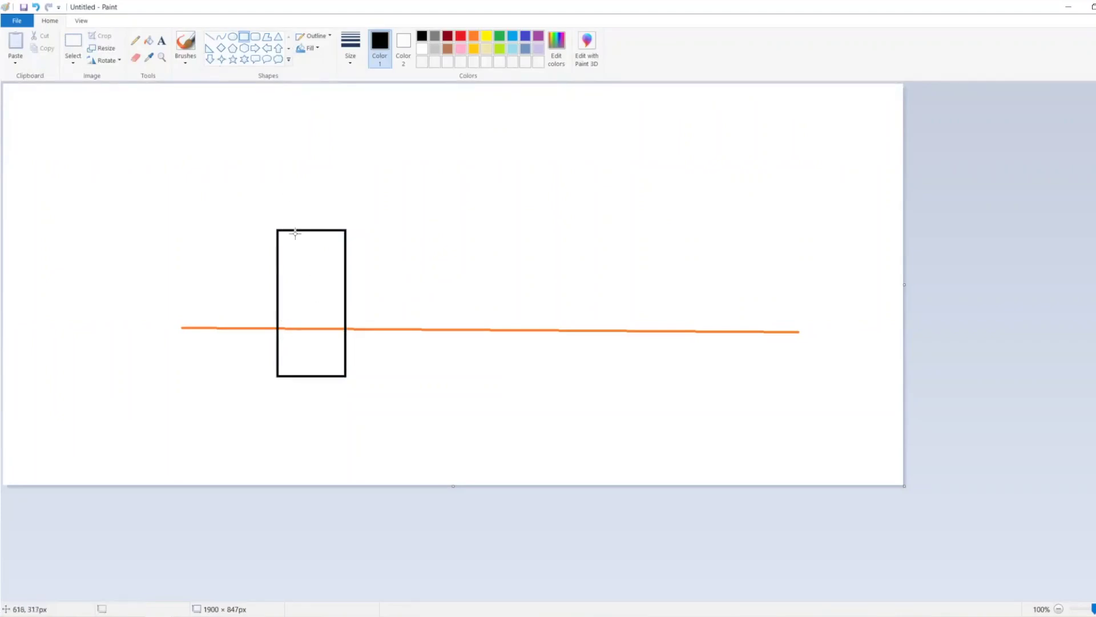
left_click_drag(653, 233, 713, 323)
left_click(210, 37)
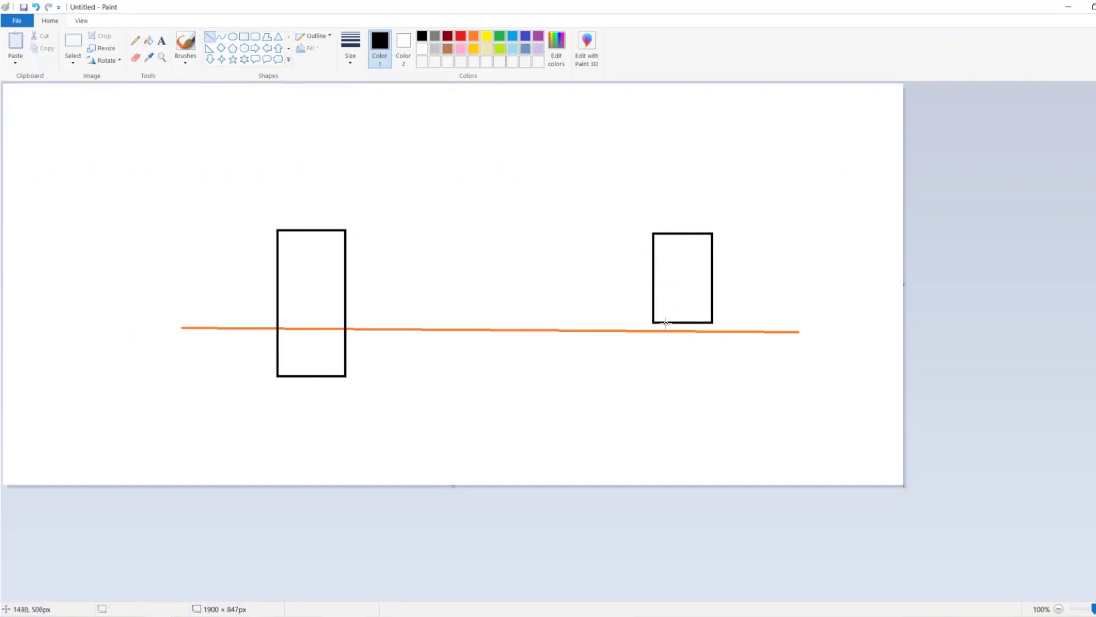
left_click_drag(682, 324, 684, 394)
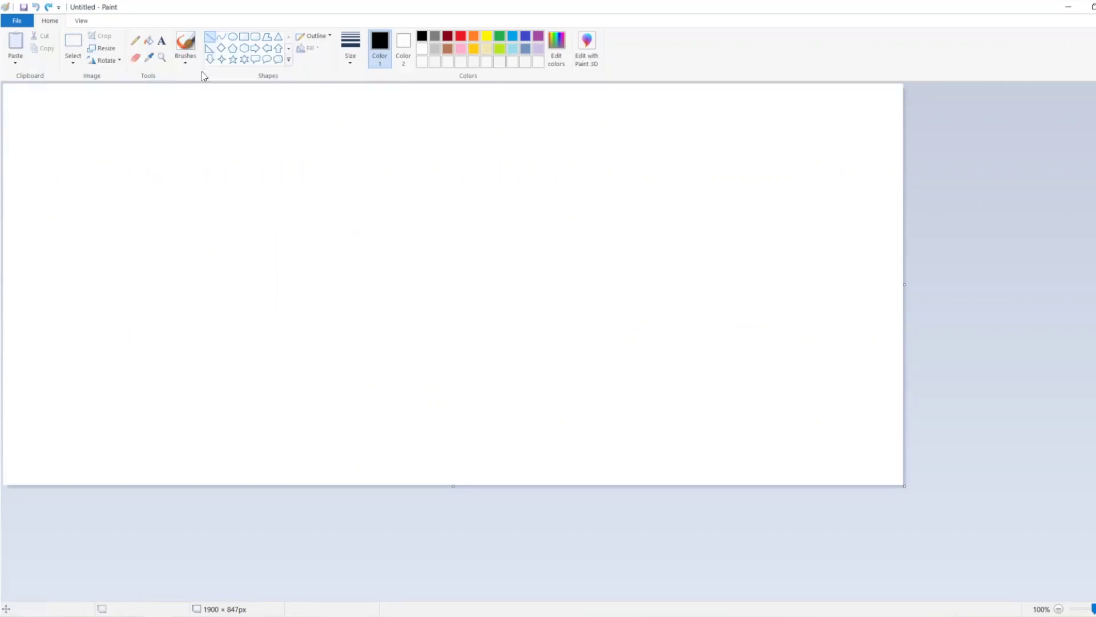
- Draw an orange horizontal line about 1073 px long across the upper part of the cleared canvas
mouse_move(206, 173)
left_mouse_down()
mouse_move(455, 184)
mouse_move(565, 164)
mouse_move(715, 172)
left_mouse_up()
left_click(473, 36)
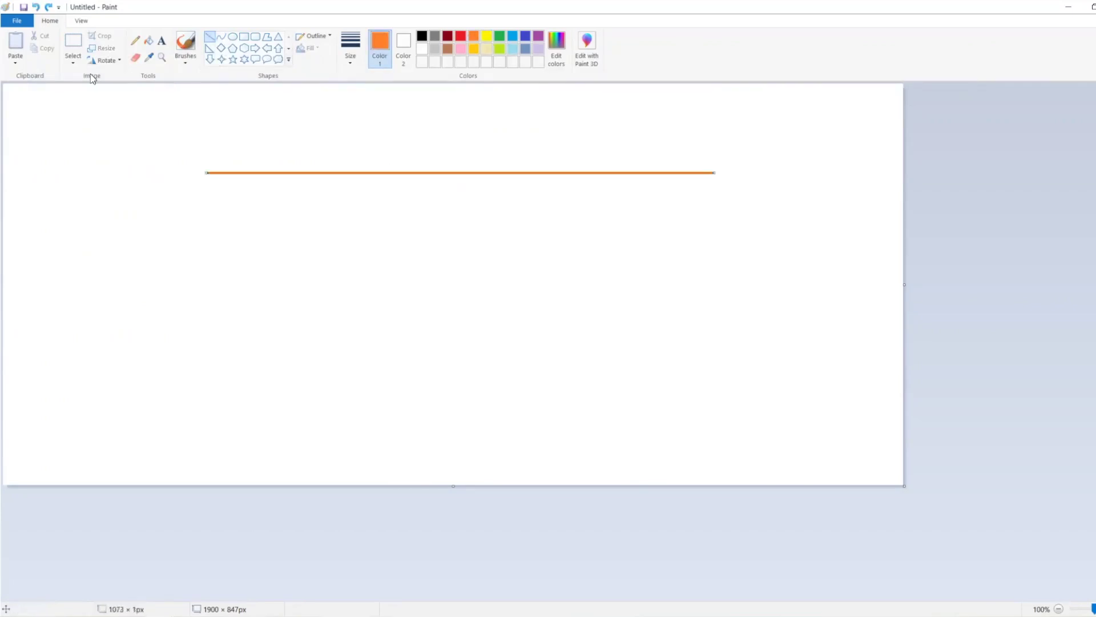
- Draw a tall black candle body crossing the orange line and a shorter body beneath it with a wick rising through the line
left_click(244, 38)
left_click_drag(529, 239, 517, 142)
key("ctrl+z")
left_click(422, 37)
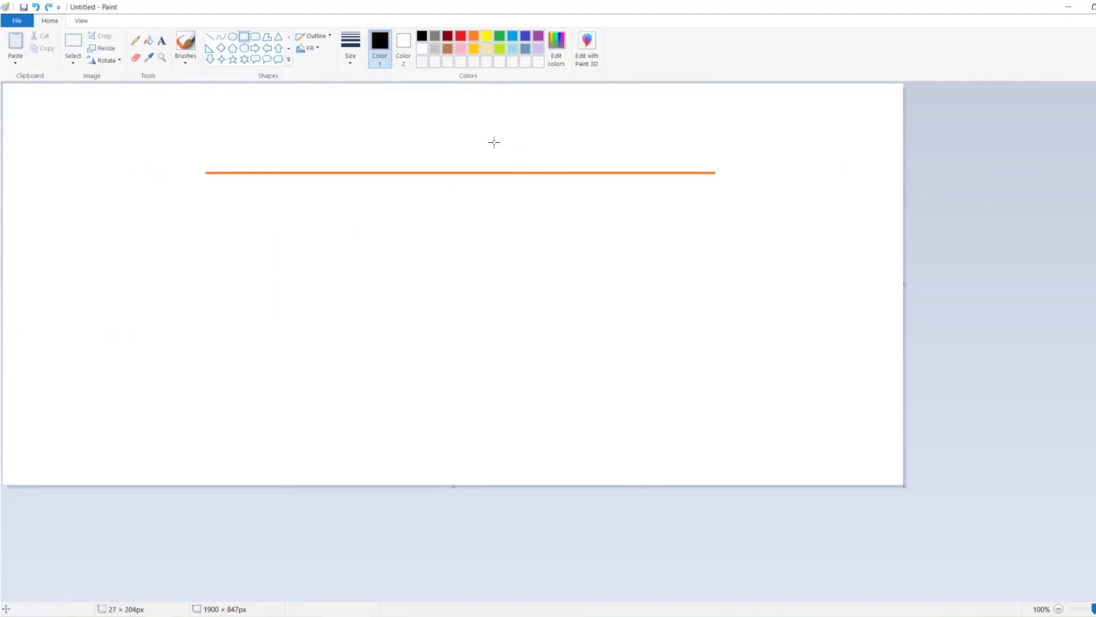
left_click_drag(524, 238, 551, 128)
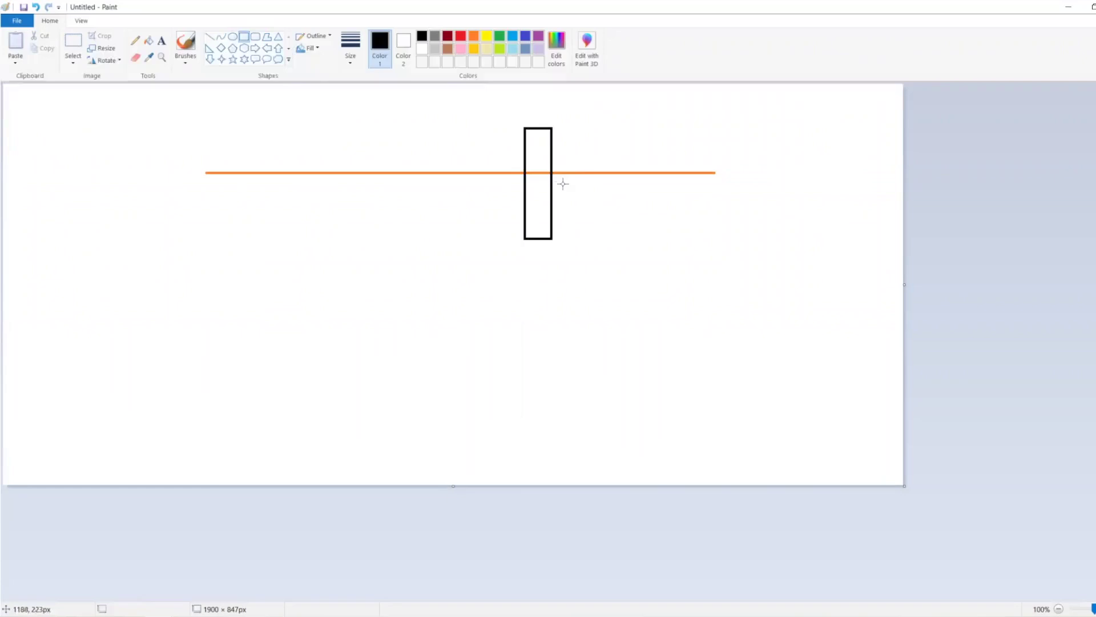
left_click_drag(562, 182, 593, 239)
left_click(209, 36)
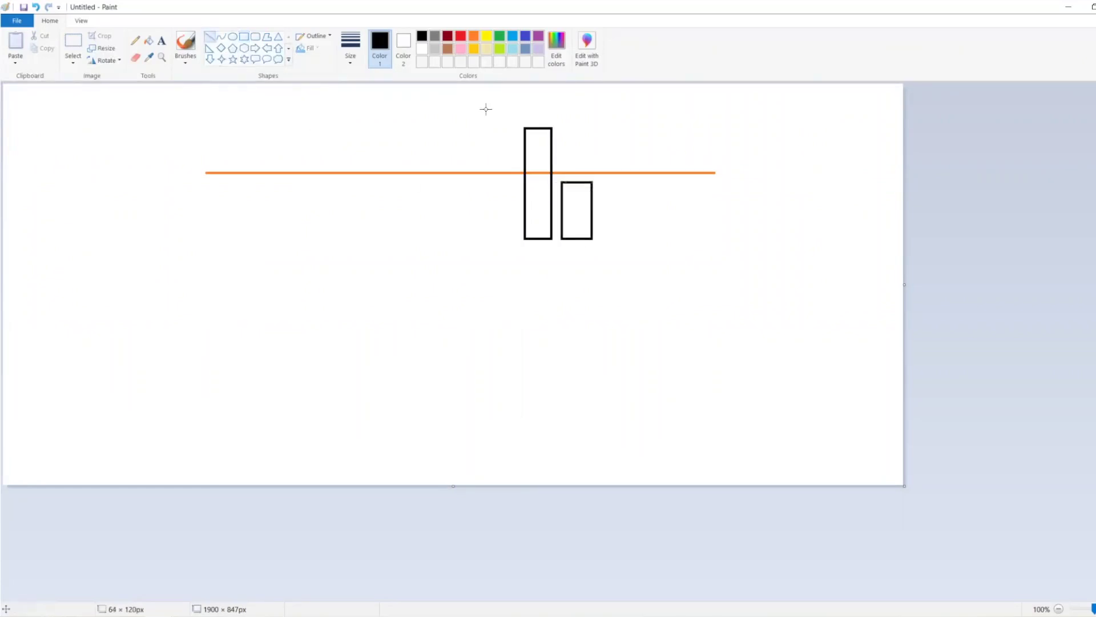
mouse_move(578, 183)
left_mouse_down()
mouse_move(577, 117)
mouse_move(577, 130)
left_mouse_up()
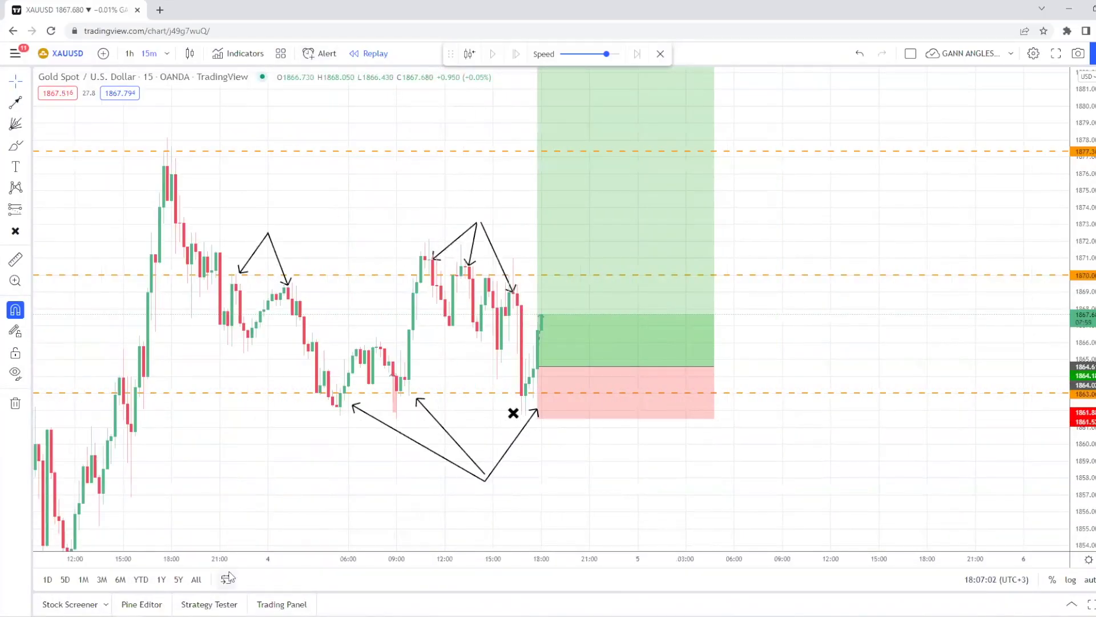
- Switch to TradingView and examine the XAUUSD long position against the dashed support and resistance lines
left_click_drag(1079, 487, 1079, 443)
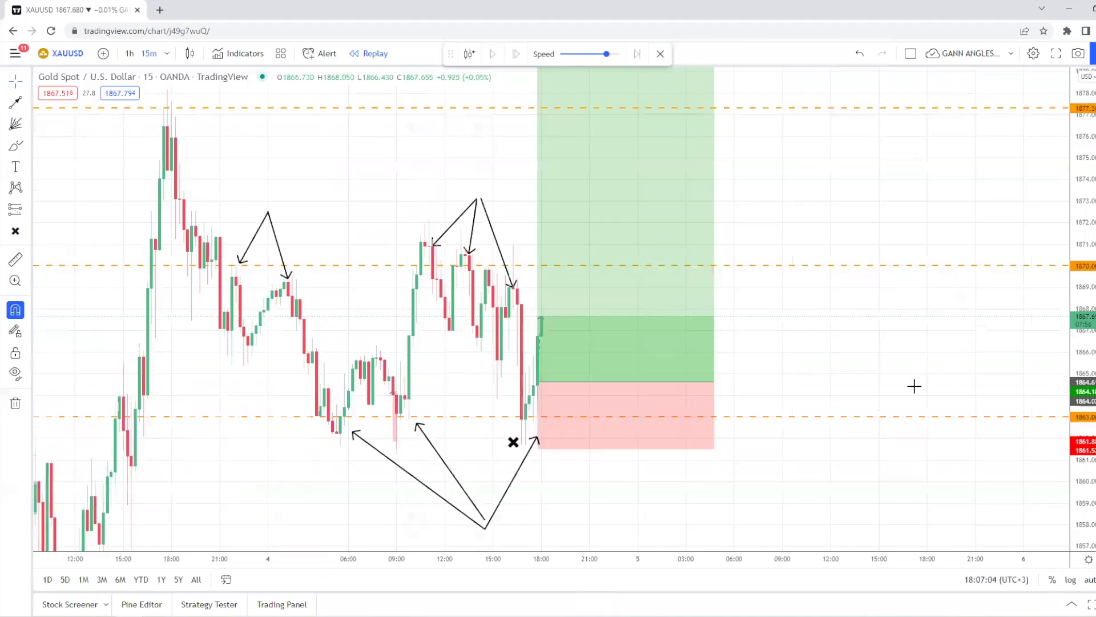
left_click_drag(610, 498, 774, 387)
scroll(774, 386, "up", 6)
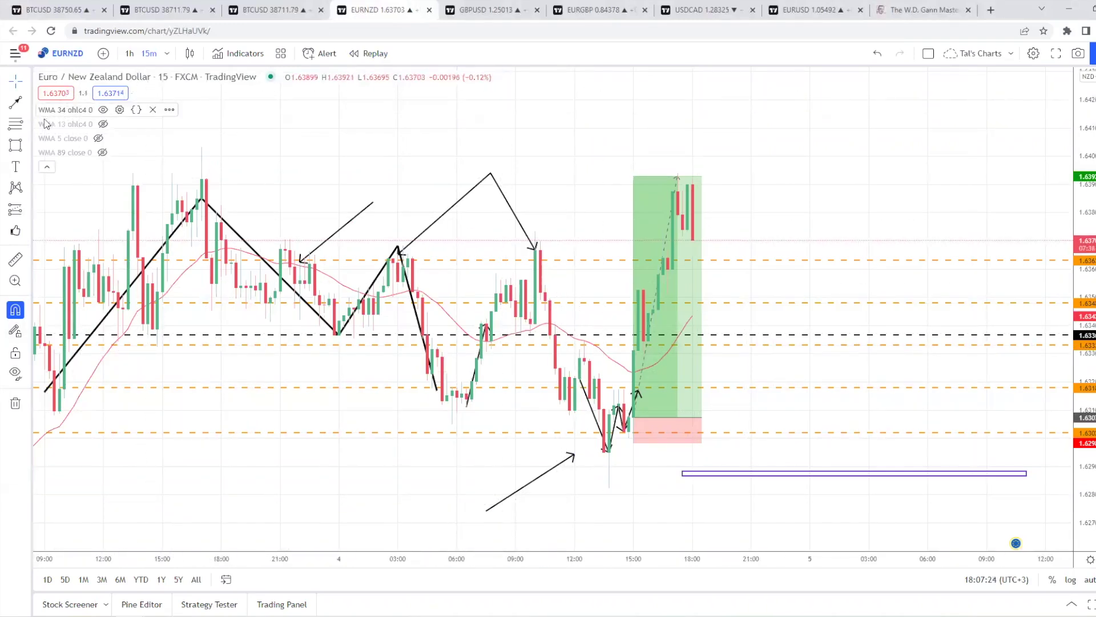
- Start bar replay on the EURNZD 15-minute chart from about 12:00 on 4 May
left_click(368, 53)
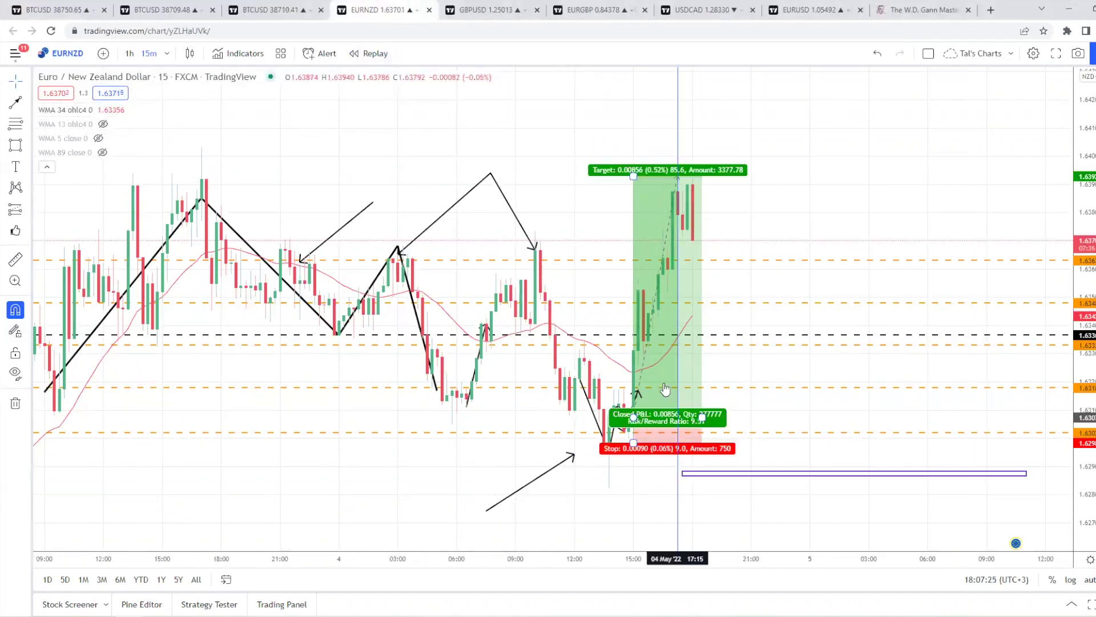
left_click(580, 369)
left_click_drag(476, 409, 923, 467)
left_click_drag(714, 468, 588, 521)
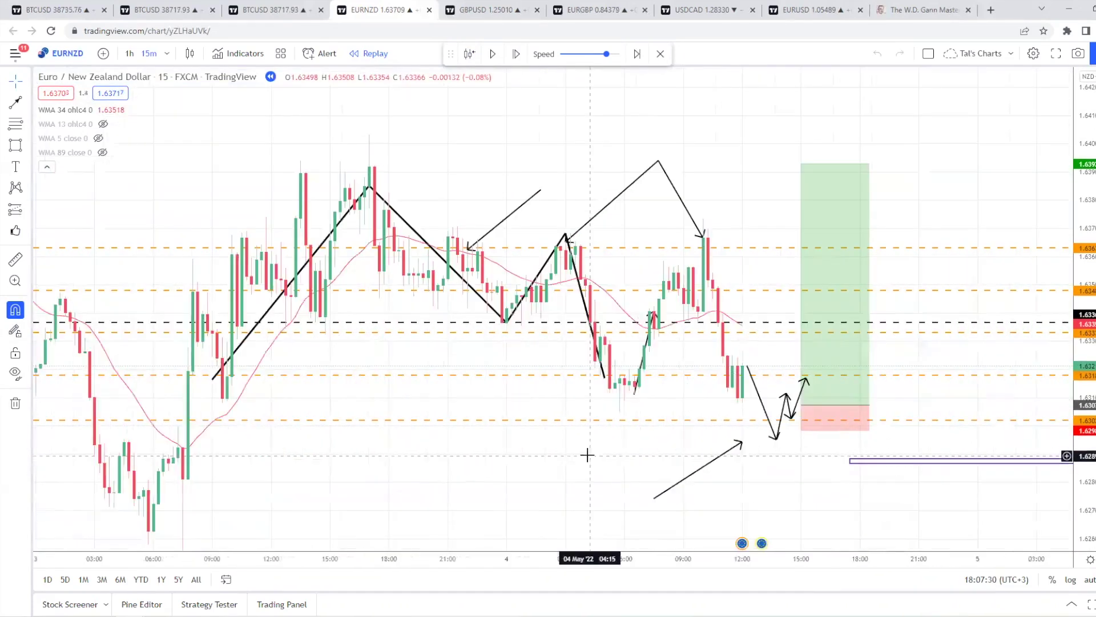
- Stay in replay mode and restart the EURNZD replay from an earlier bar, about 11:00 on 4 May
left_click(711, 268)
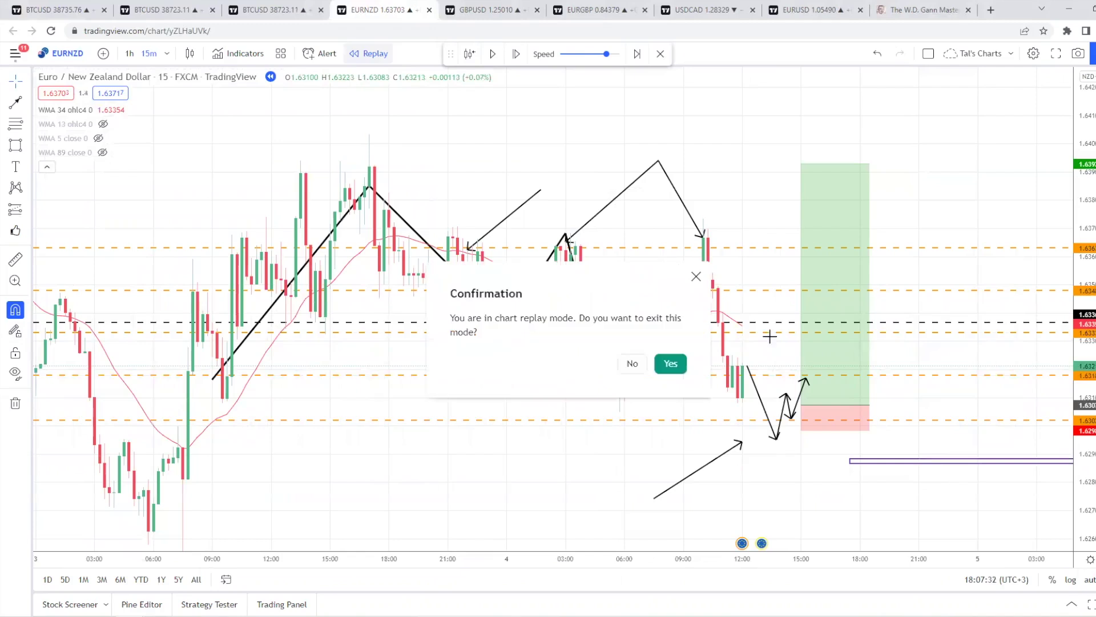
left_click(638, 362)
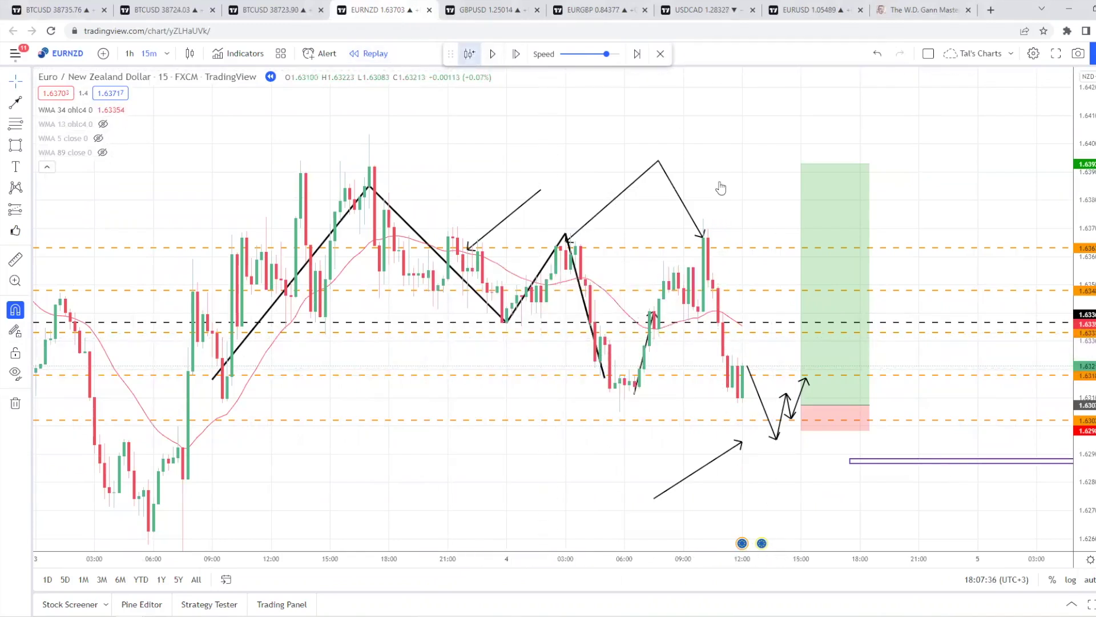
left_click(751, 447)
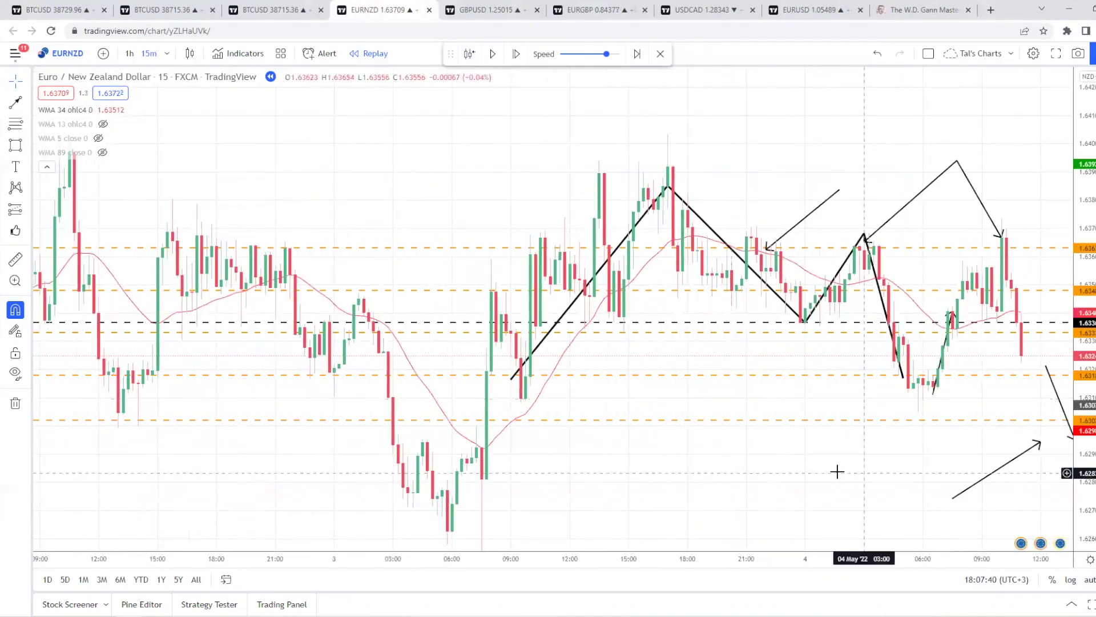
- Draw an arrow to the swing low near 06:00 and reposition the neighbouring arrow so both fan out from one point beneath the candles
left_click(608, 469)
left_click(597, 400)
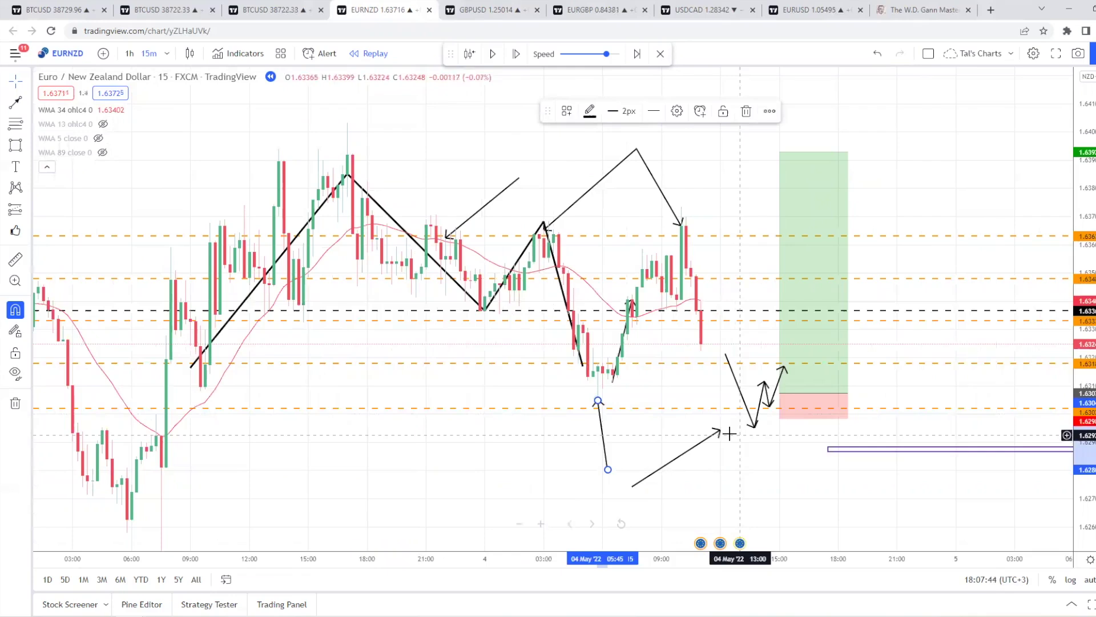
left_click_drag(719, 429, 705, 375)
left_click_drag(632, 487, 676, 440)
left_click(608, 469)
mouse_move(608, 469)
left_mouse_down()
mouse_move(677, 439)
mouse_move(607, 477)
left_mouse_up()
left_click(678, 466)
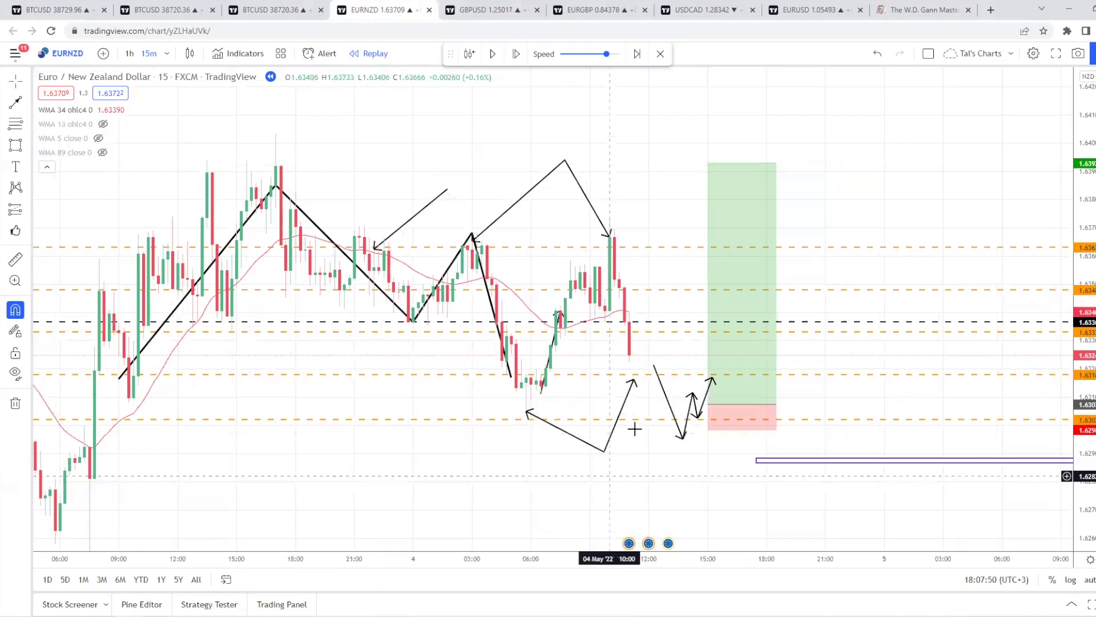
- Advance the EURNZD replay by six bars and move the downward projection arrow clear of the latest candles
left_click(516, 53)
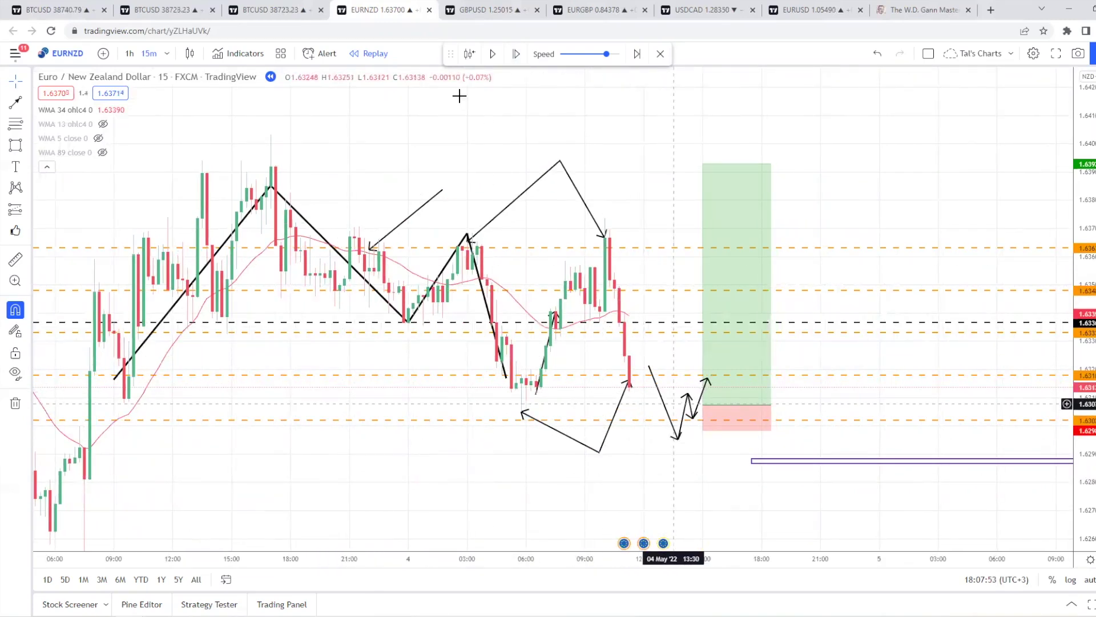
left_click(514, 57)
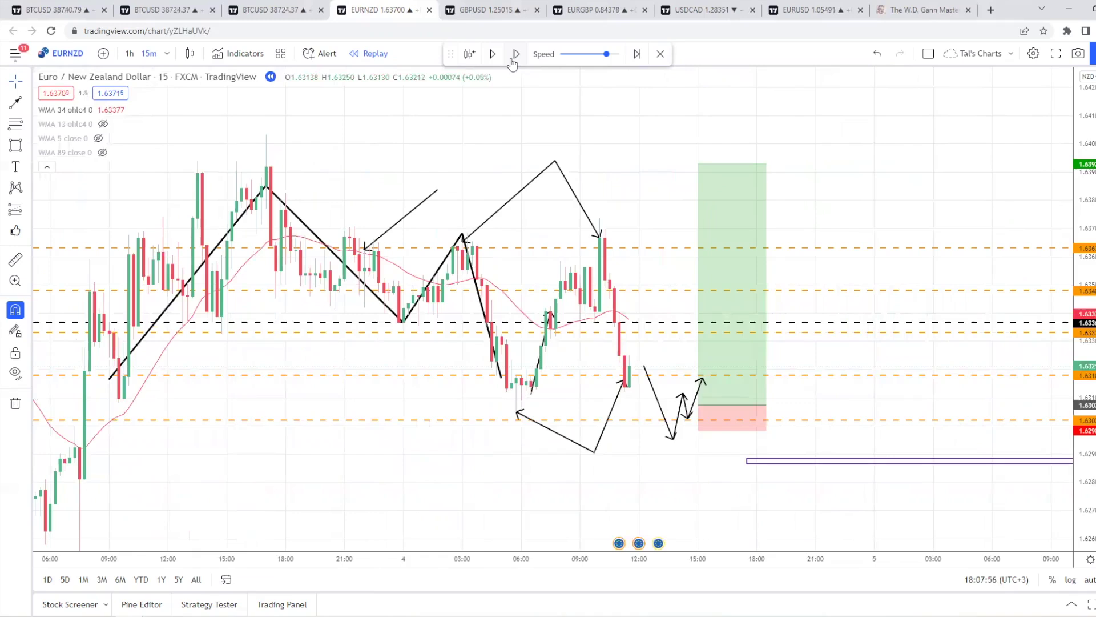
left_click(513, 60)
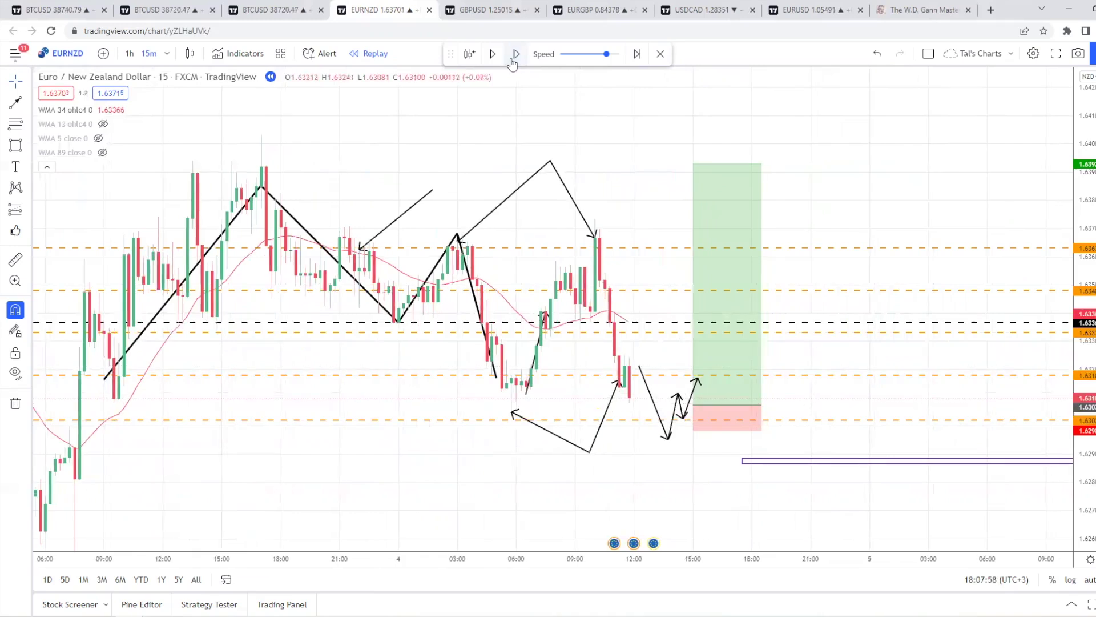
left_click(514, 57)
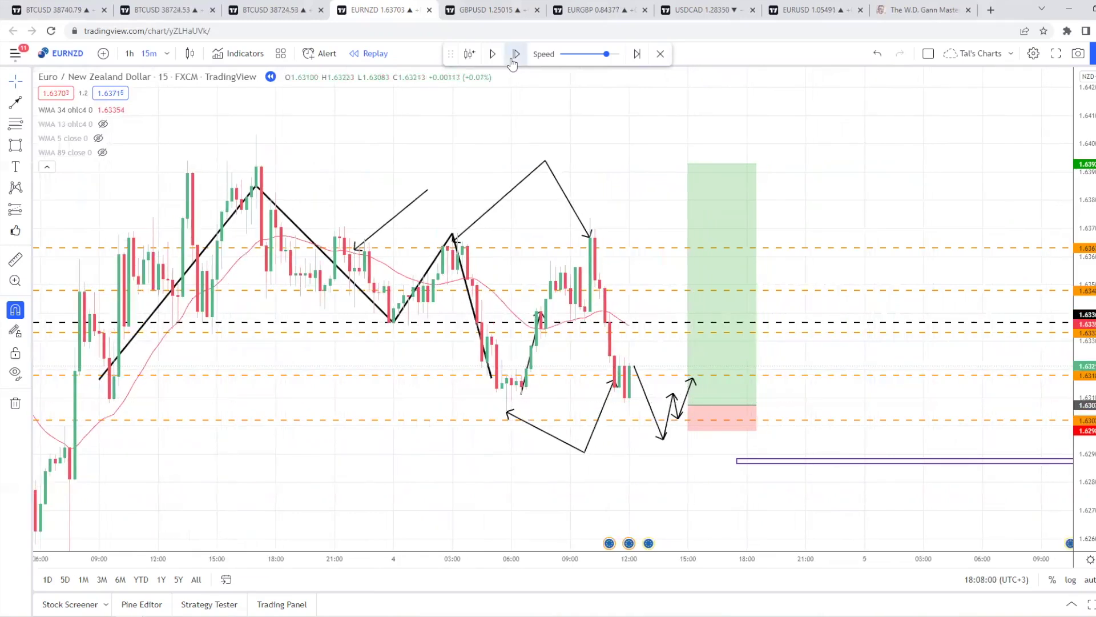
left_click(512, 61)
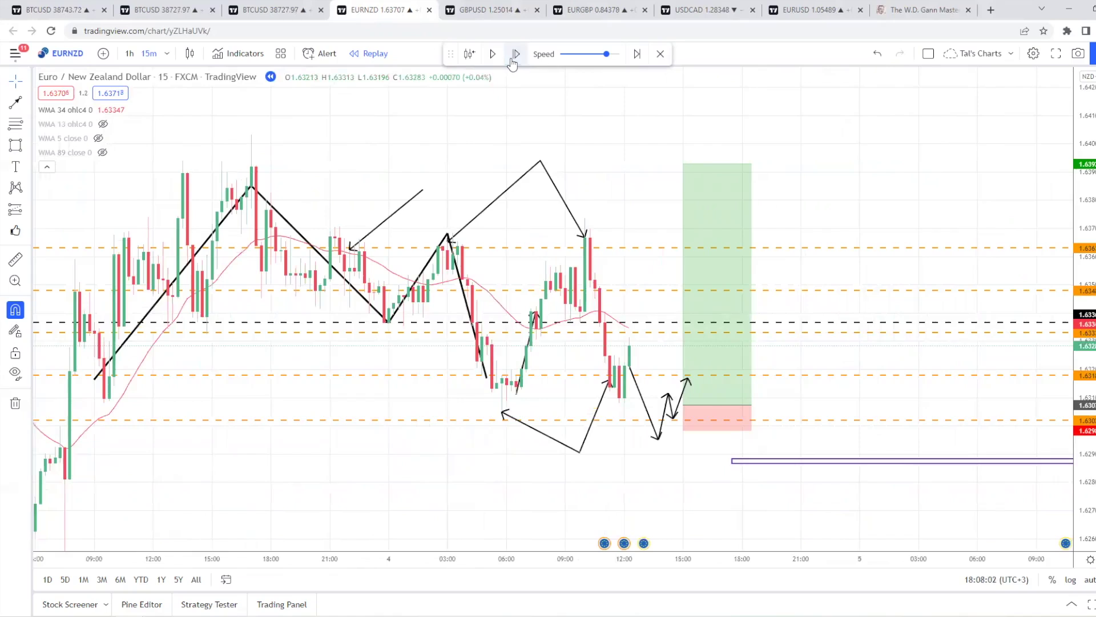
left_click(512, 61)
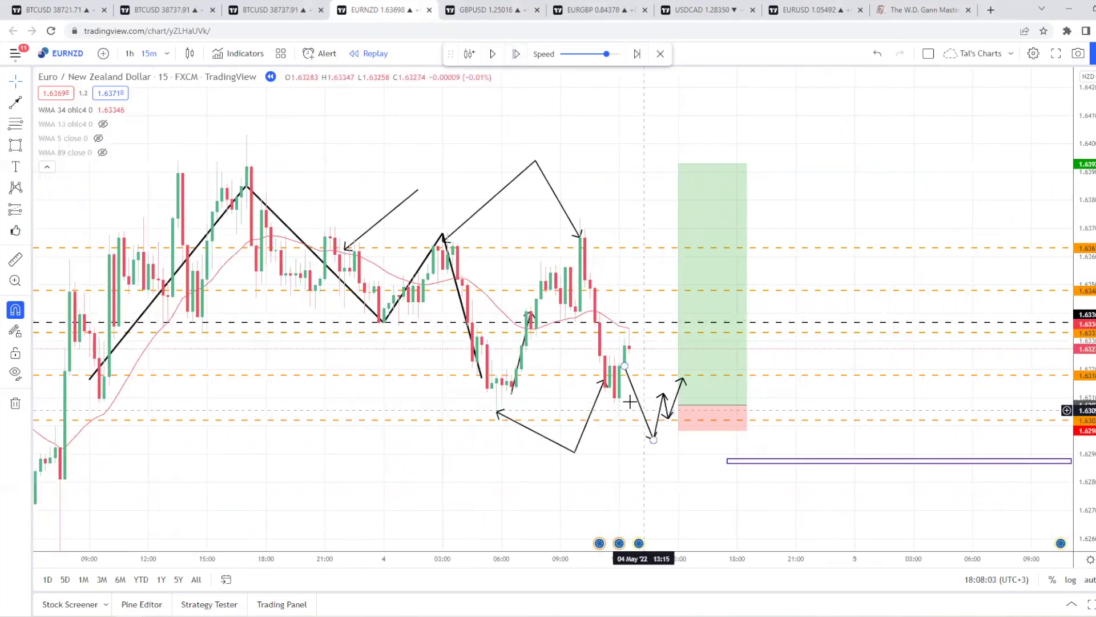
left_click_drag(634, 392, 648, 414)
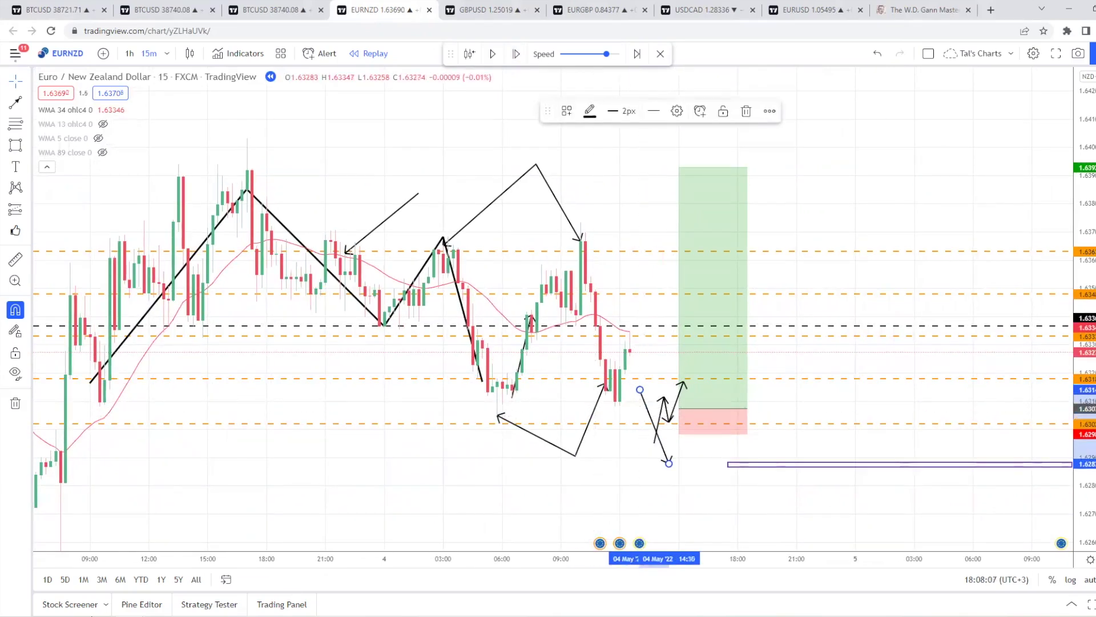
- Advance the EURNZD replay by four more bars to the candle that crosses the lowest dashed line
mouse_move(628, 592)
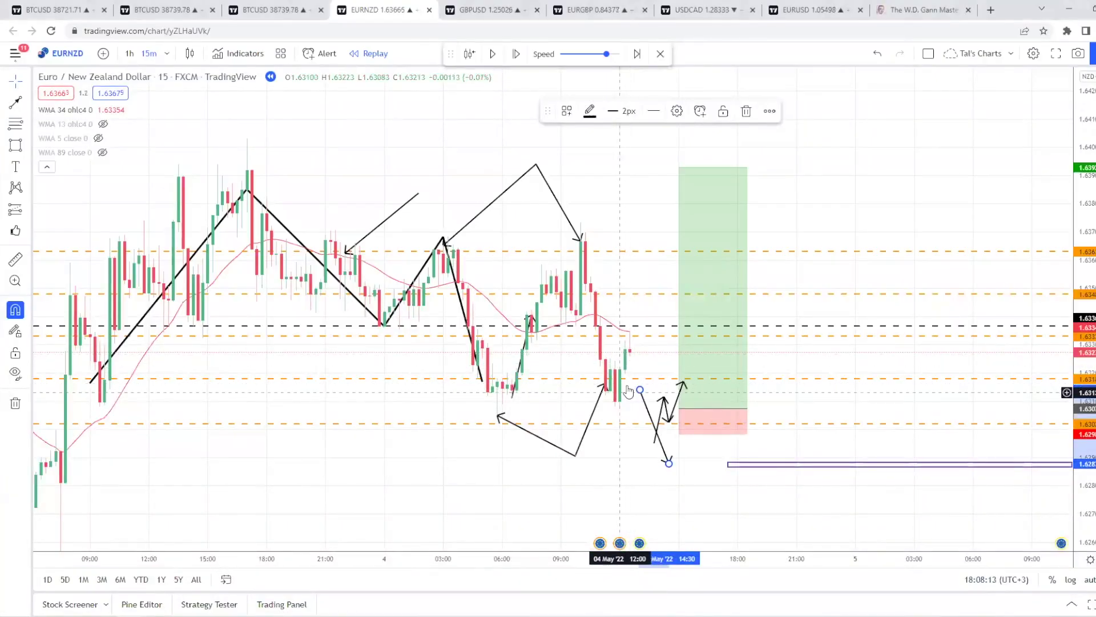
left_click(516, 53)
left_click(517, 57)
left_click(517, 57)
left_click(518, 57)
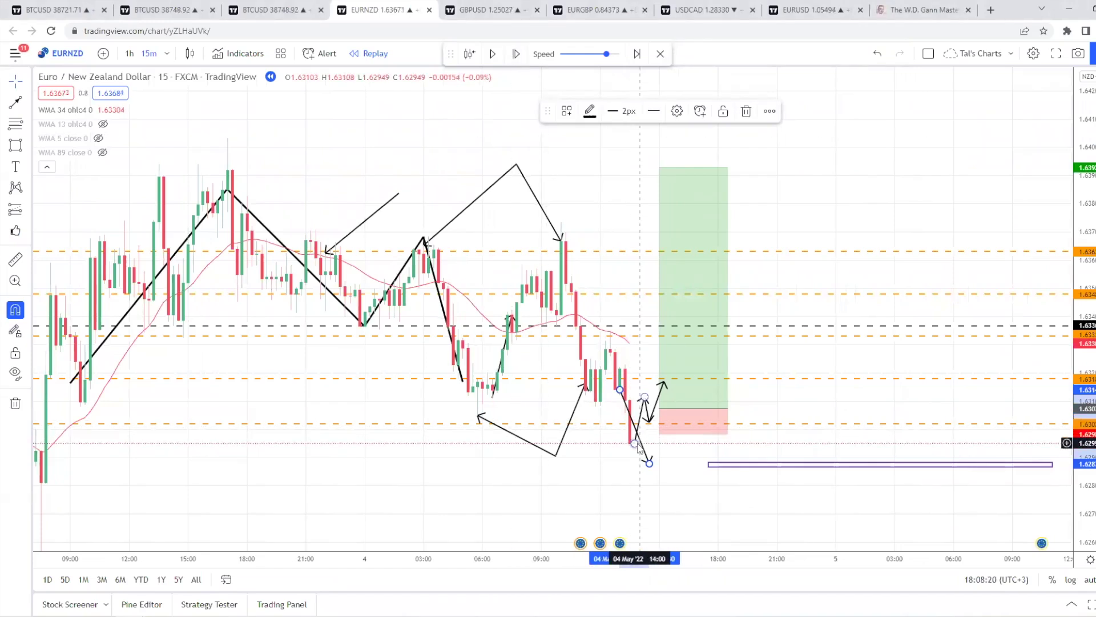
- Delete the projection arrows beyond the latest candle and move the upward arrow from the earlier low to beneath the long position
key("alt+h")
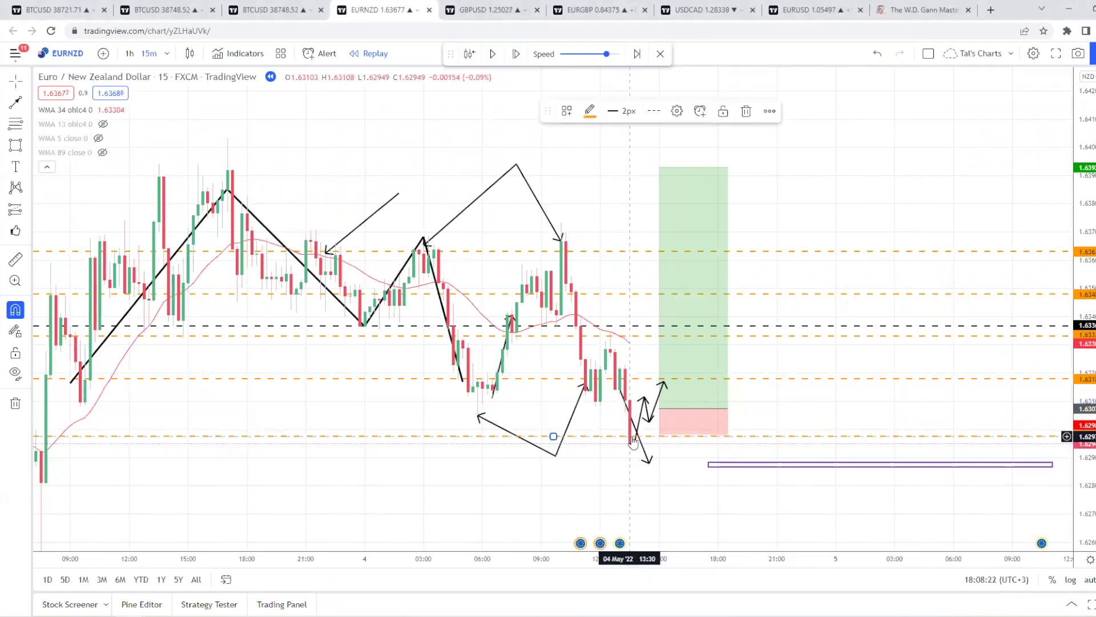
left_click_drag(633, 438, 633, 423)
left_click(648, 459)
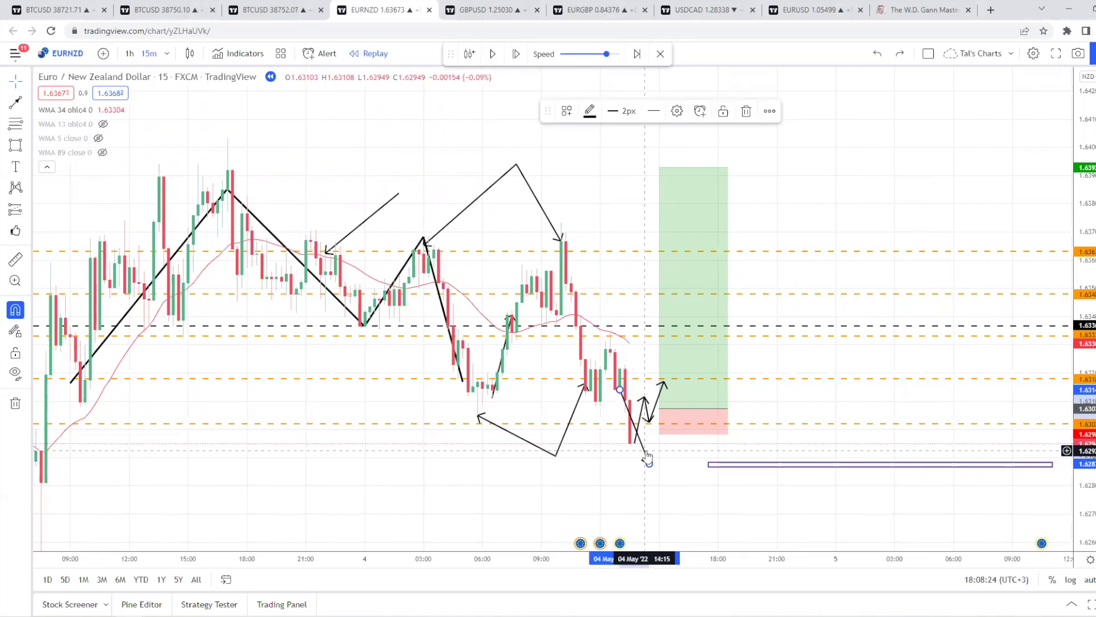
key("Delete")
left_click_drag(577, 403, 631, 482)
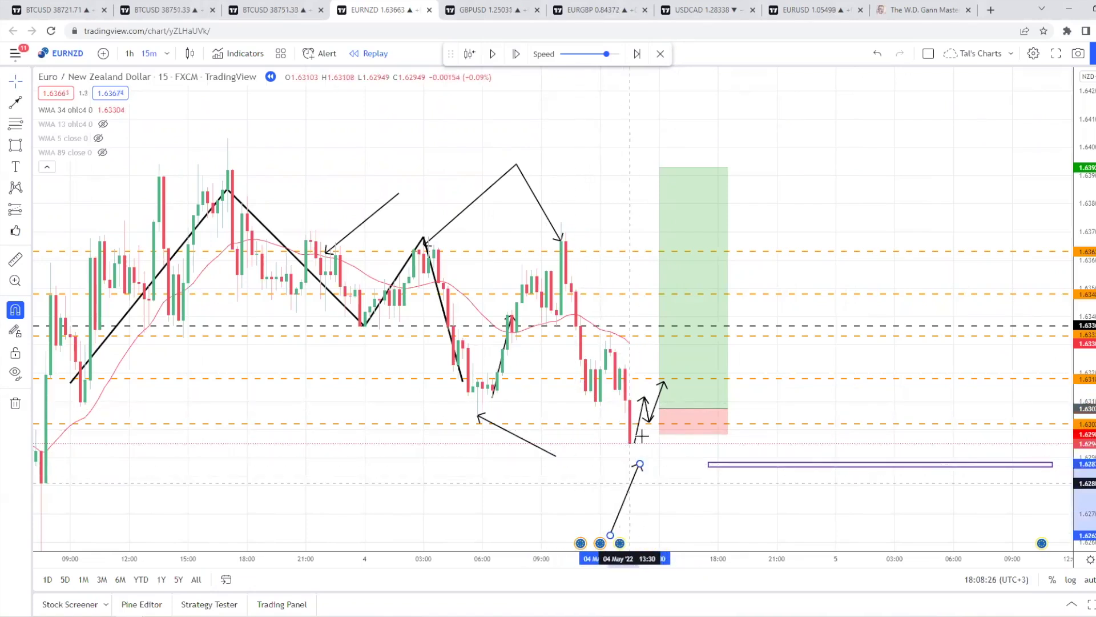
left_click(644, 408)
left_click(644, 409)
key("Delete")
left_click(659, 396)
key("Delete")
left_click_drag(636, 465, 690, 446)
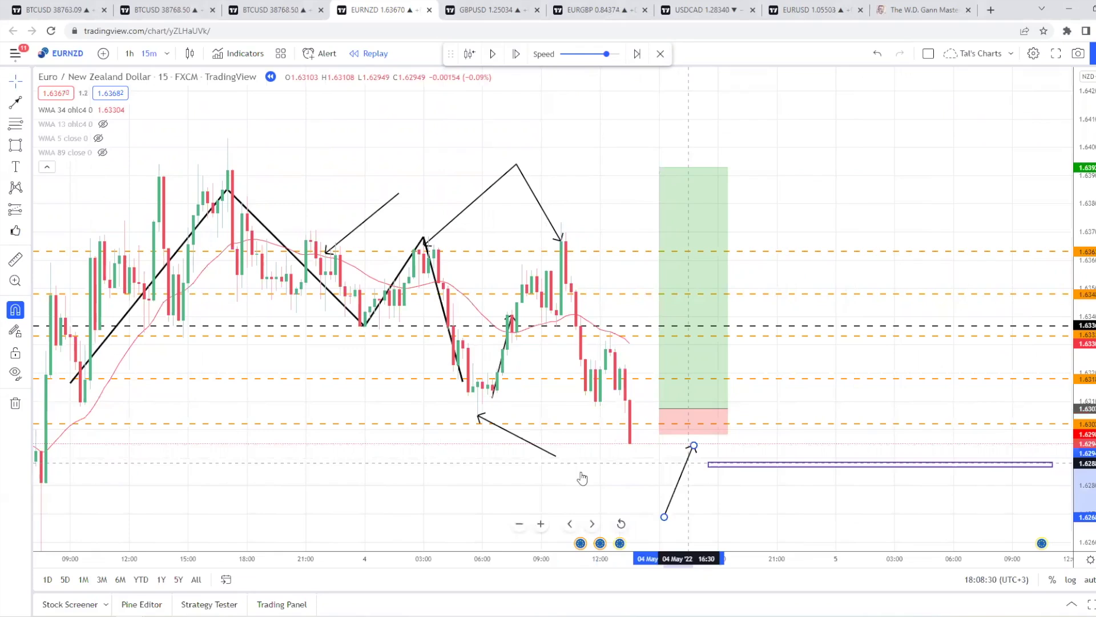
- Move the arrow from the earlier swing low to beneath the latest candle and advance the EURNZD replay seven bars to the 15:15 candle
left_click_drag(542, 453, 644, 495)
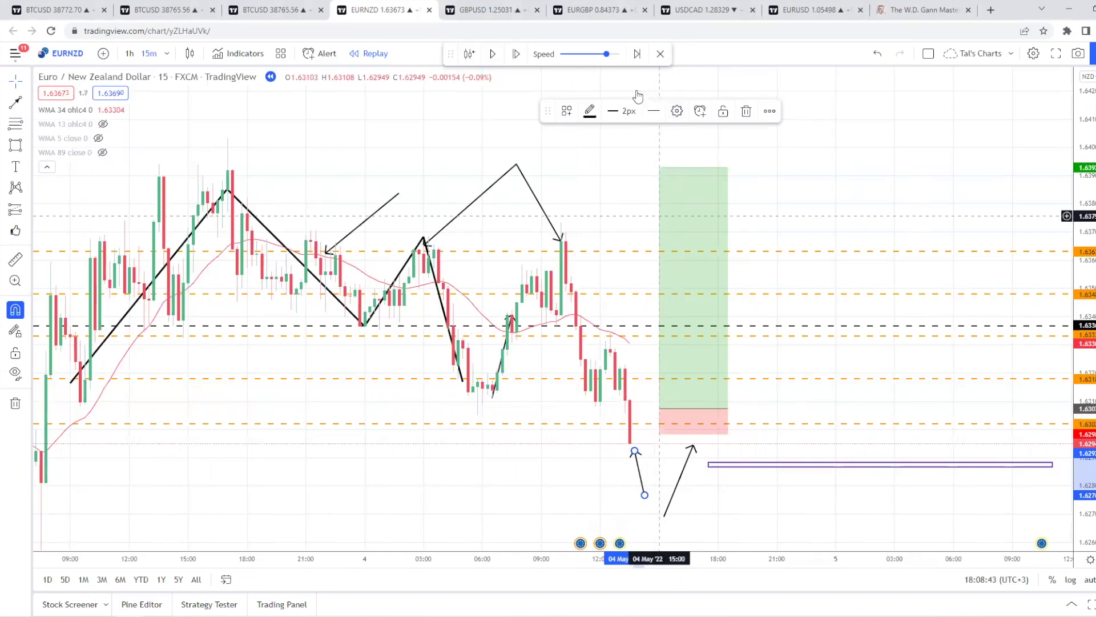
left_click(520, 55)
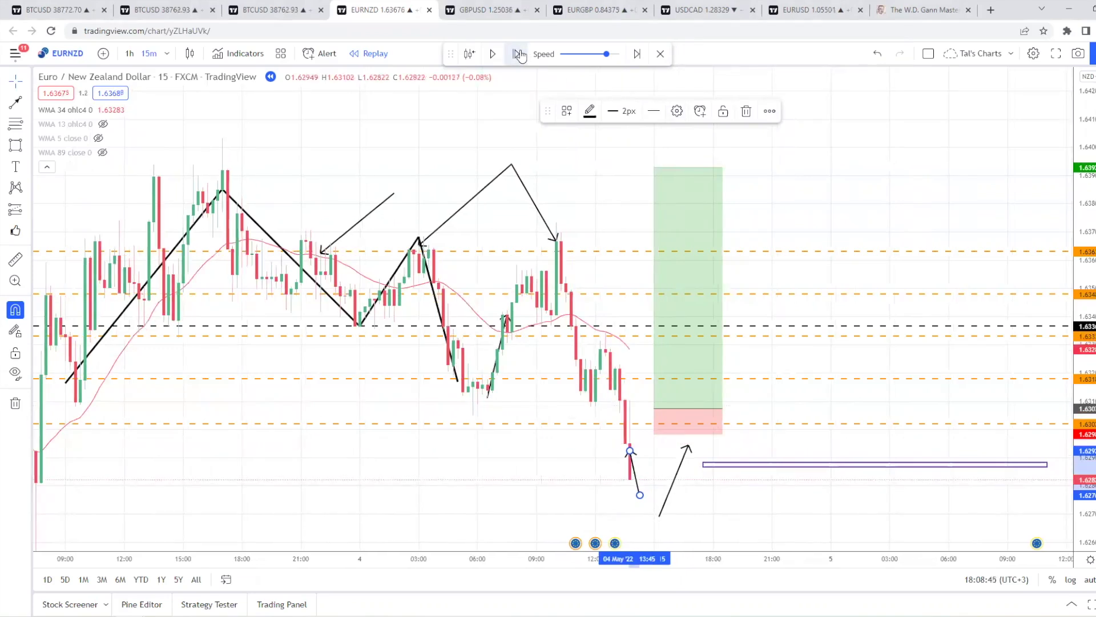
left_click(520, 55)
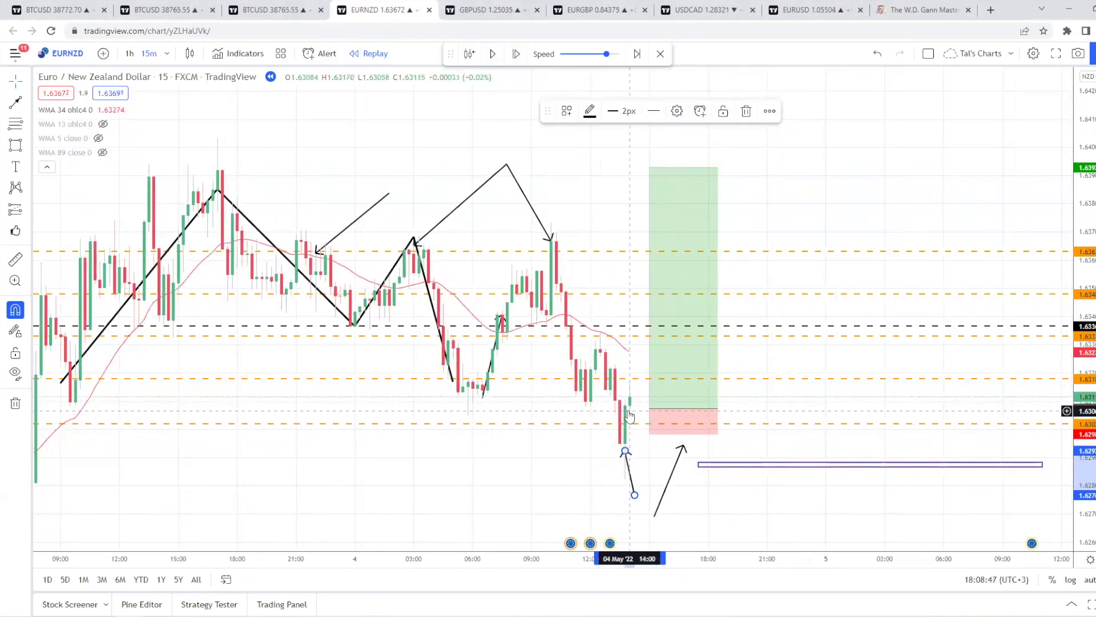
left_click(519, 56)
left_click(517, 54)
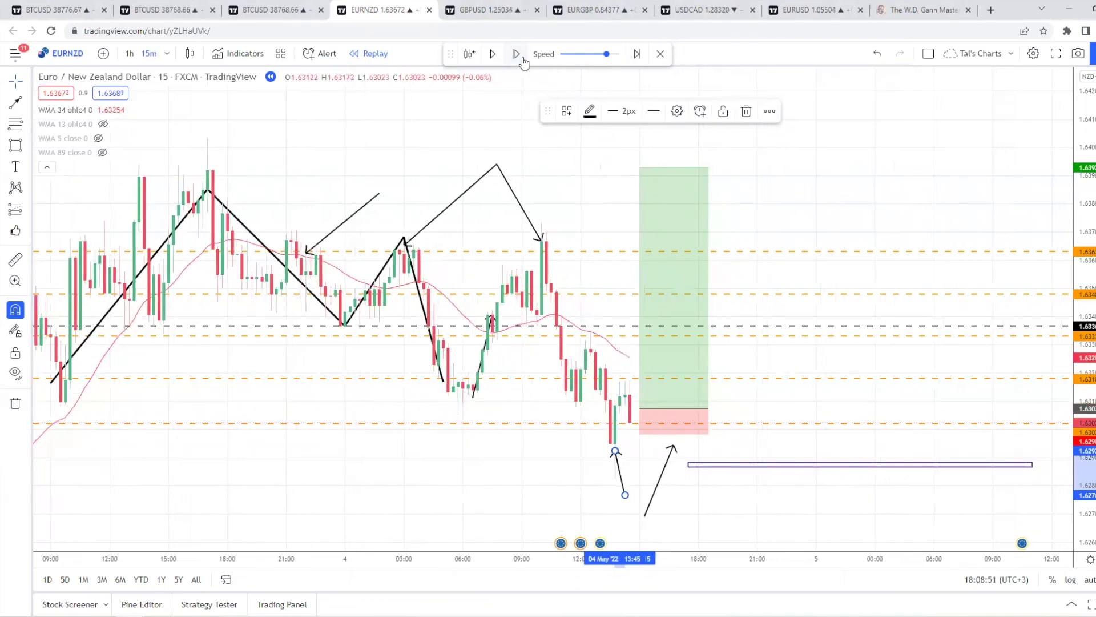
left_click(517, 55)
left_click(517, 55)
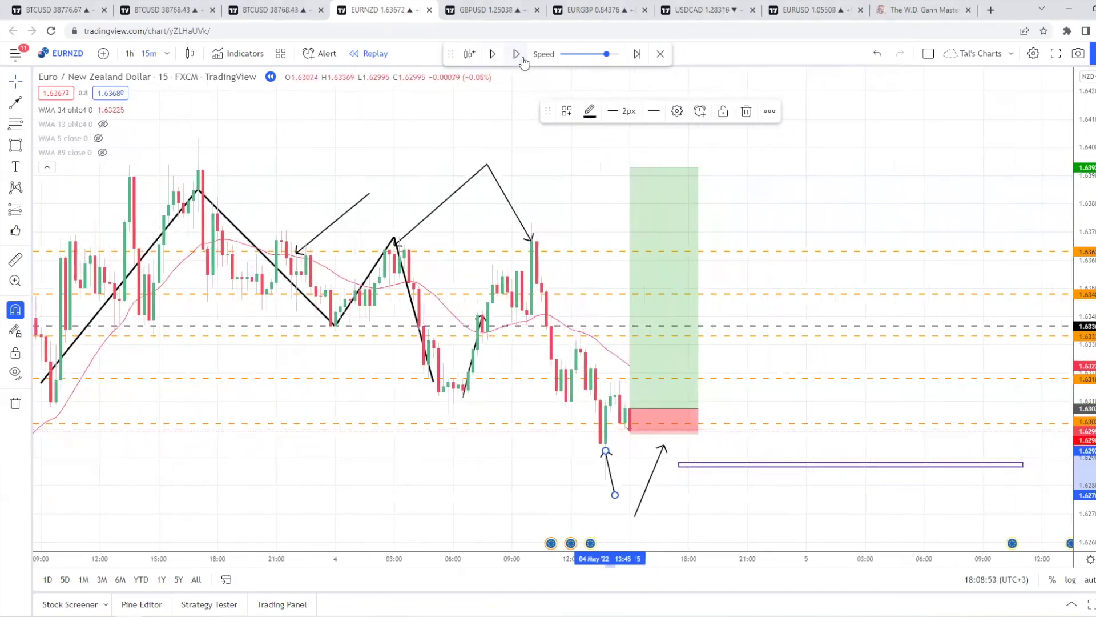
left_click(516, 55)
left_click(522, 58)
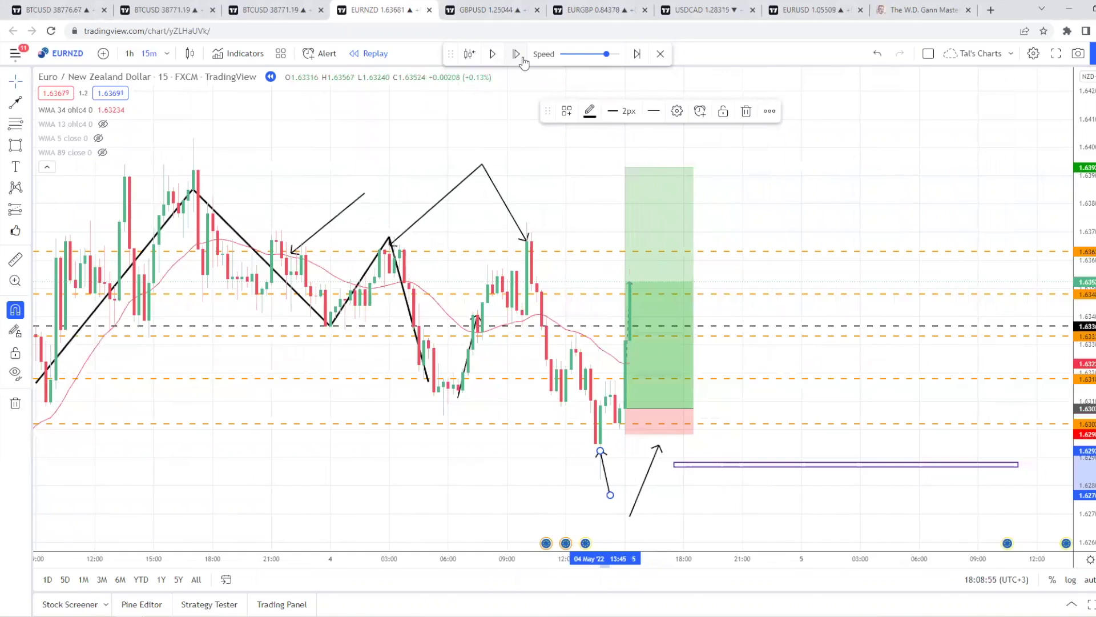
- Align the long position's entry with the close of the 14:45 candle and point the remaining upward arrow at the 15:00 candle from below
left_click_drag(626, 460, 637, 461)
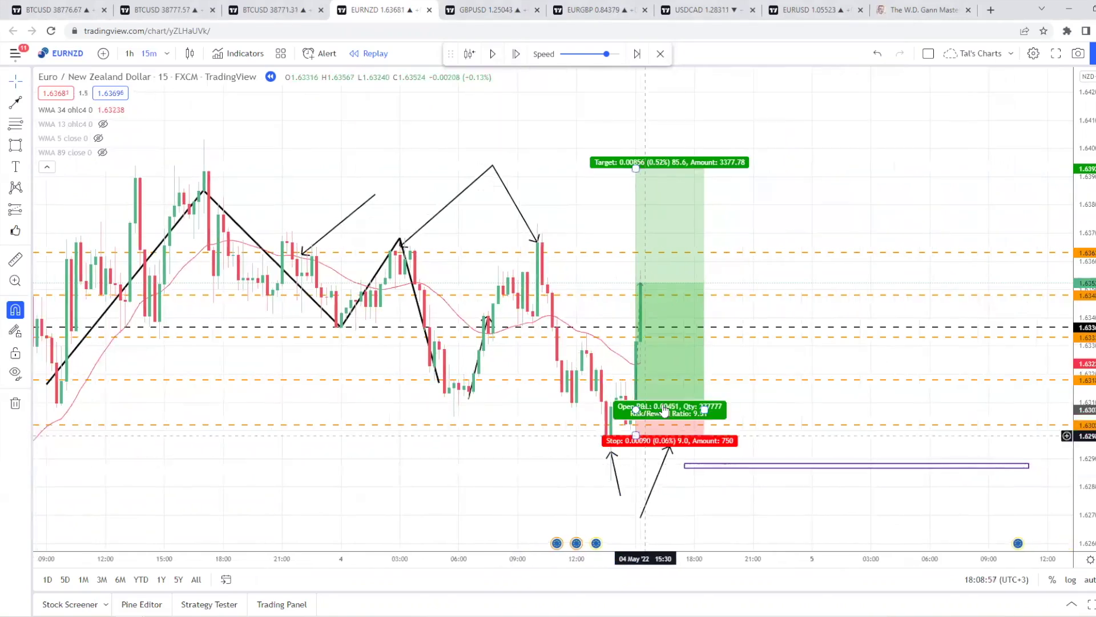
left_click_drag(665, 404, 689, 405)
scroll(689, 405, "up", 3)
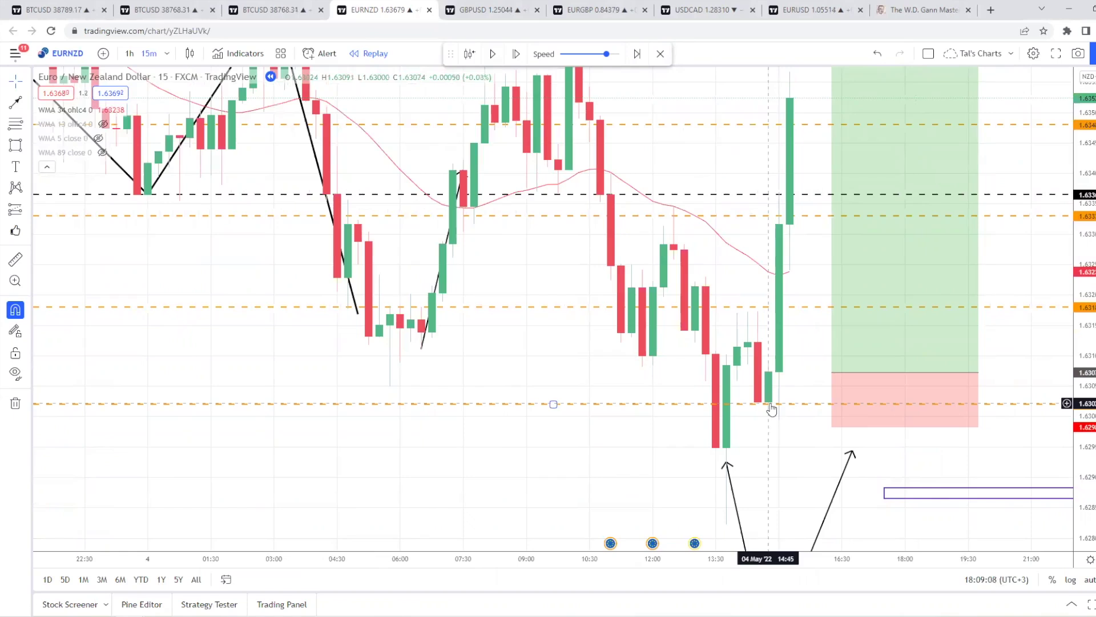
left_click(849, 380)
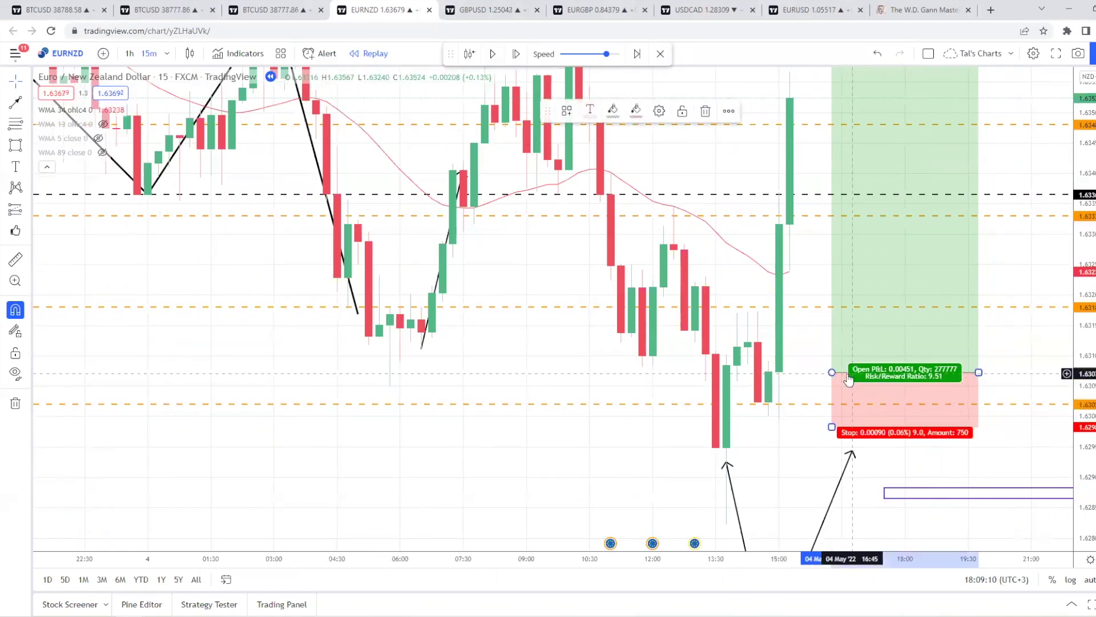
left_click_drag(820, 370, 768, 372)
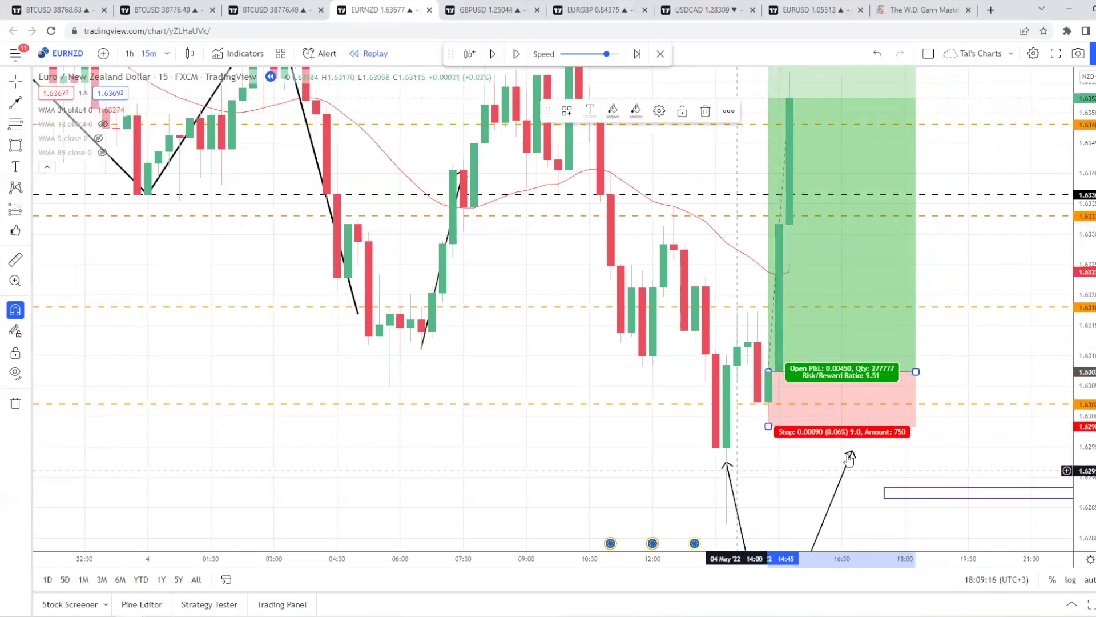
left_click_drag(851, 451, 779, 422)
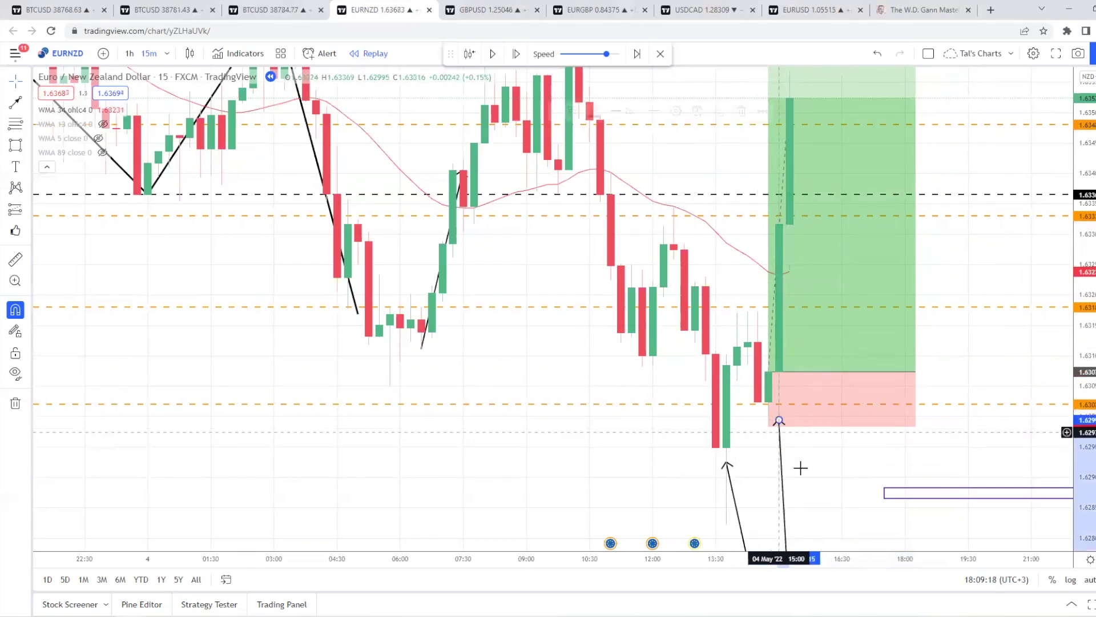